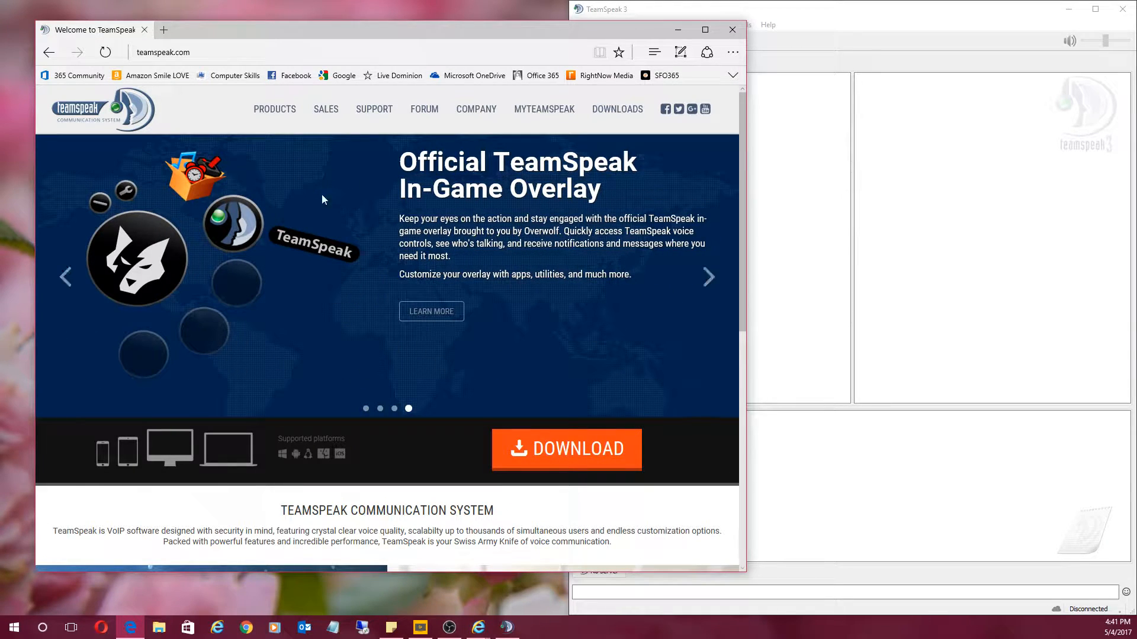
Open the TeamSpeak downloads page in Edge and scroll through the Client downloads
left_click(534, 463)
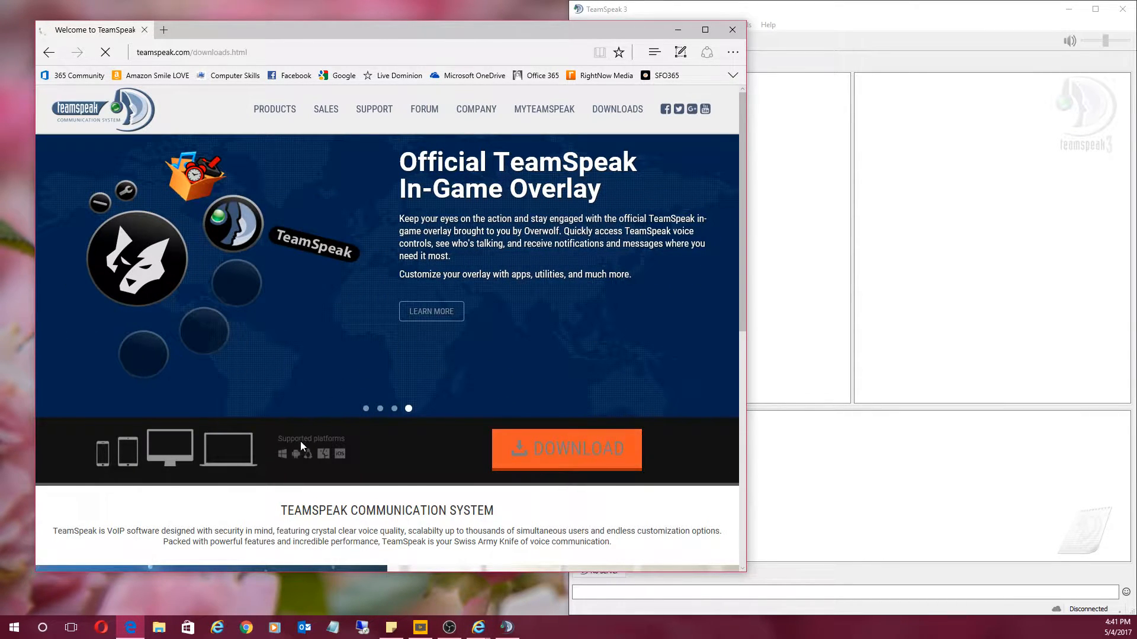
scroll(288, 308, "down", 3)
scroll(348, 312, "up", 3)
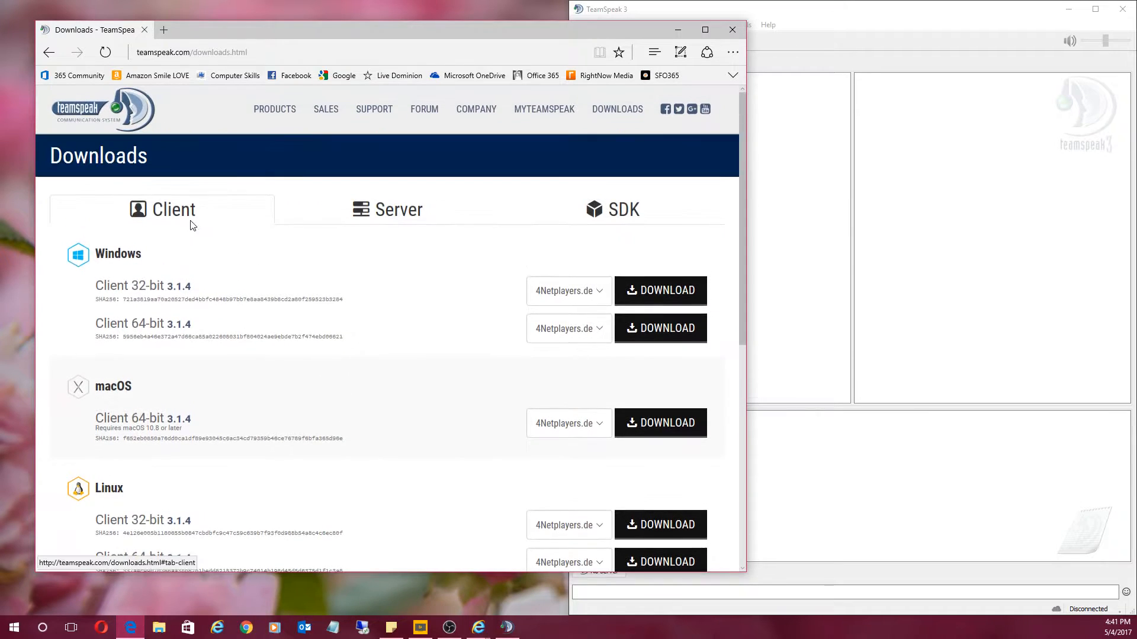
scroll(216, 231, "down", 6)
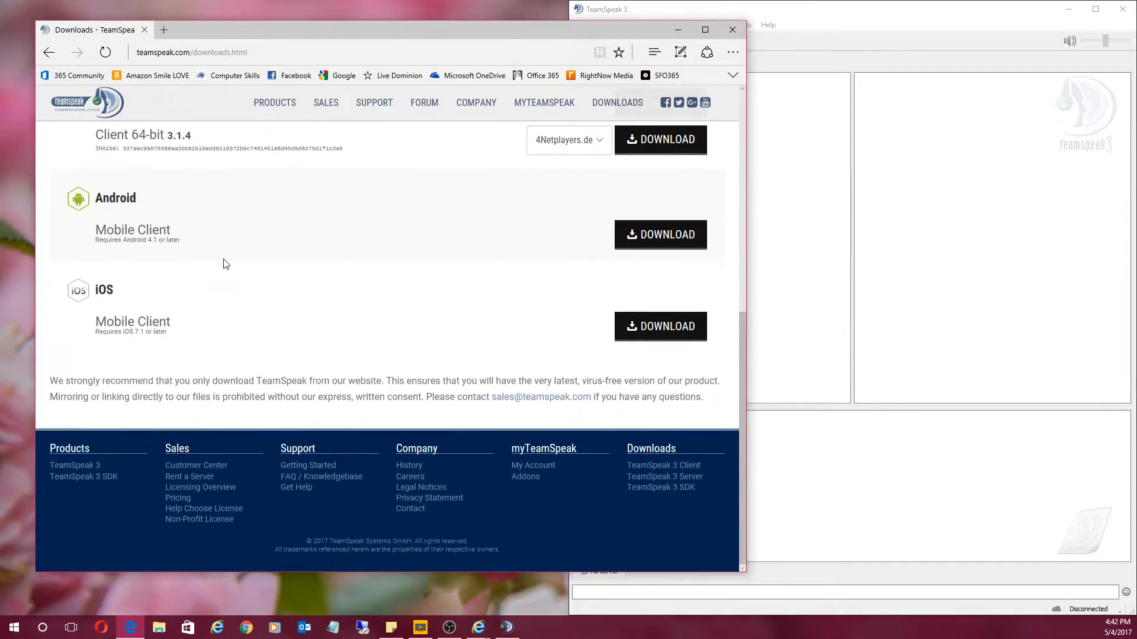
scroll(130, 392, "up", 3)
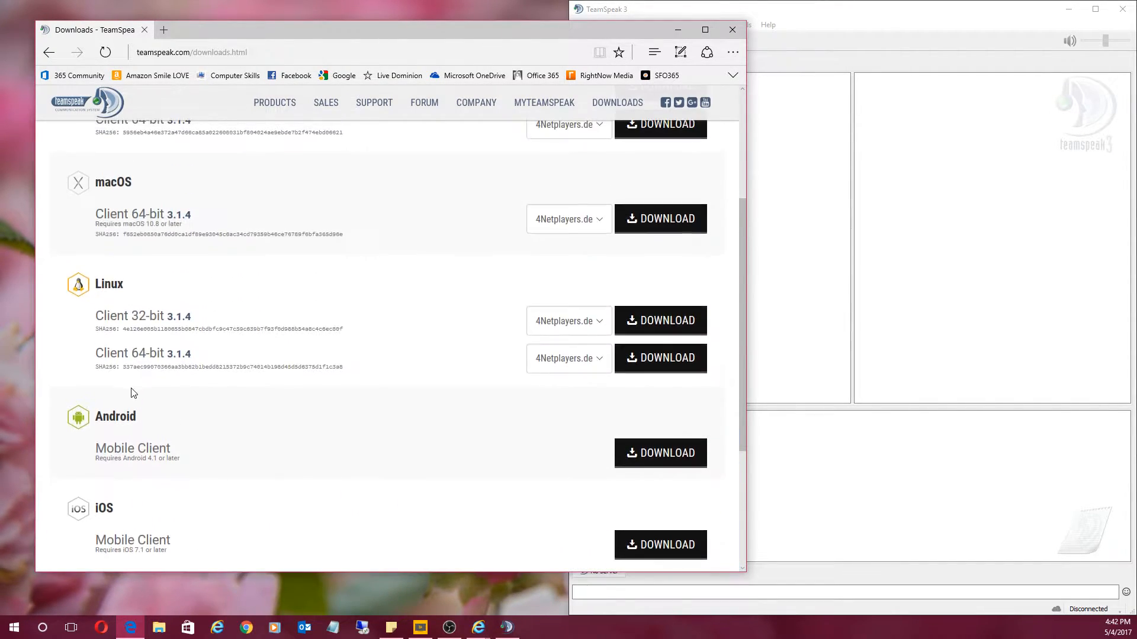
scroll(243, 431, "up", 3)
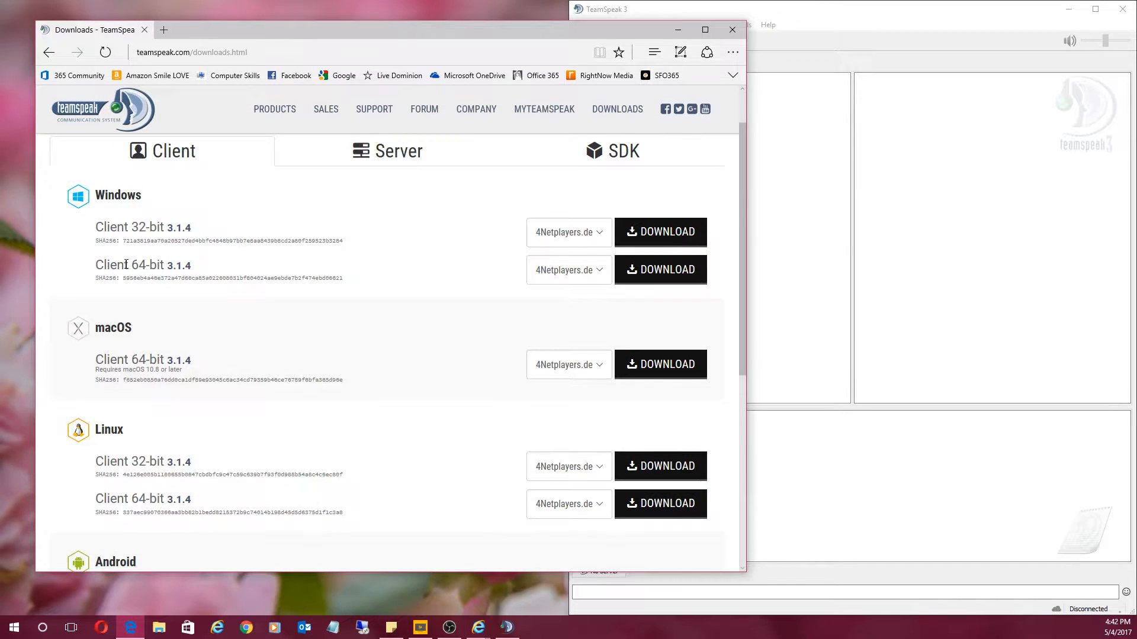
scroll(213, 272, "up", 1)
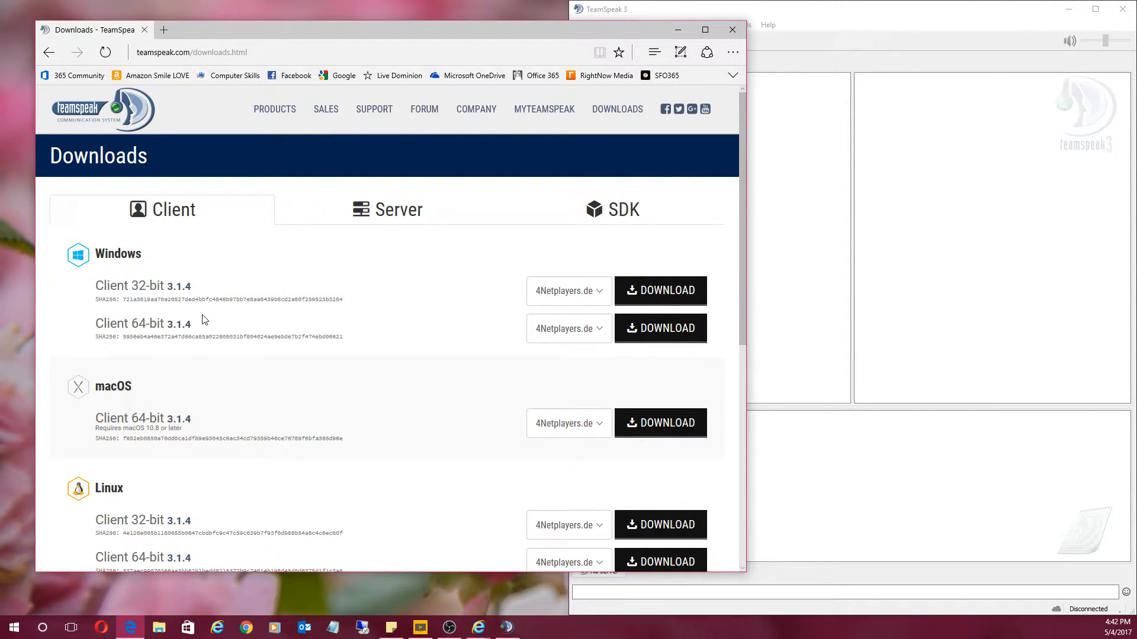
Highlight the Windows Client 64-bit and 32-bit 3.1.4 headings, then move TeamSpeak 3 further left
left_click_drag(203, 326, 110, 328)
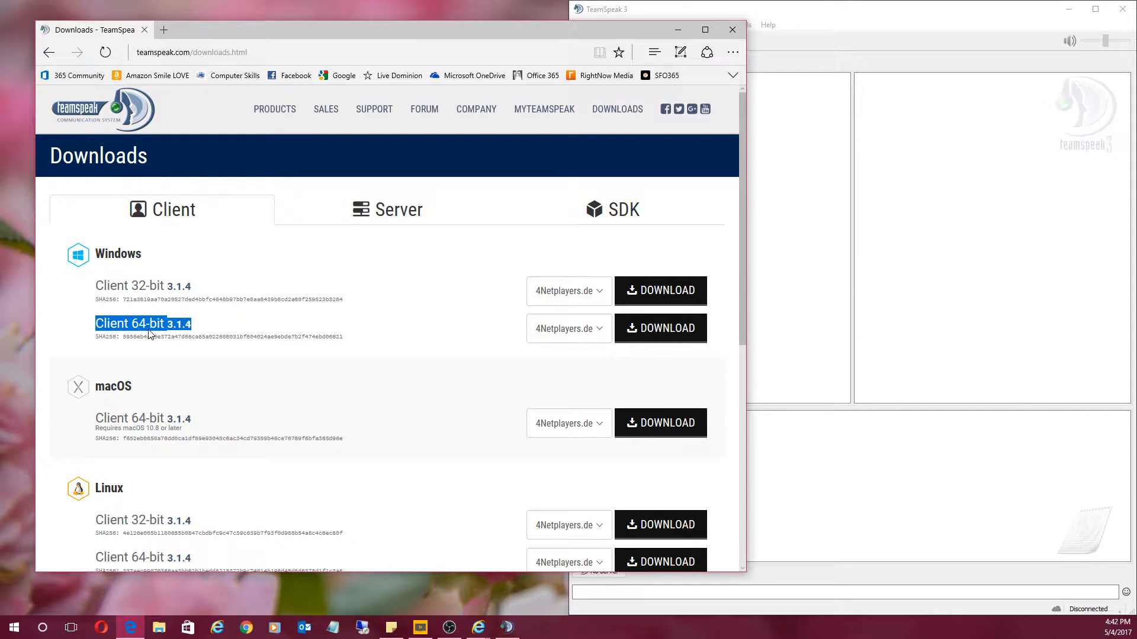
left_click(317, 329)
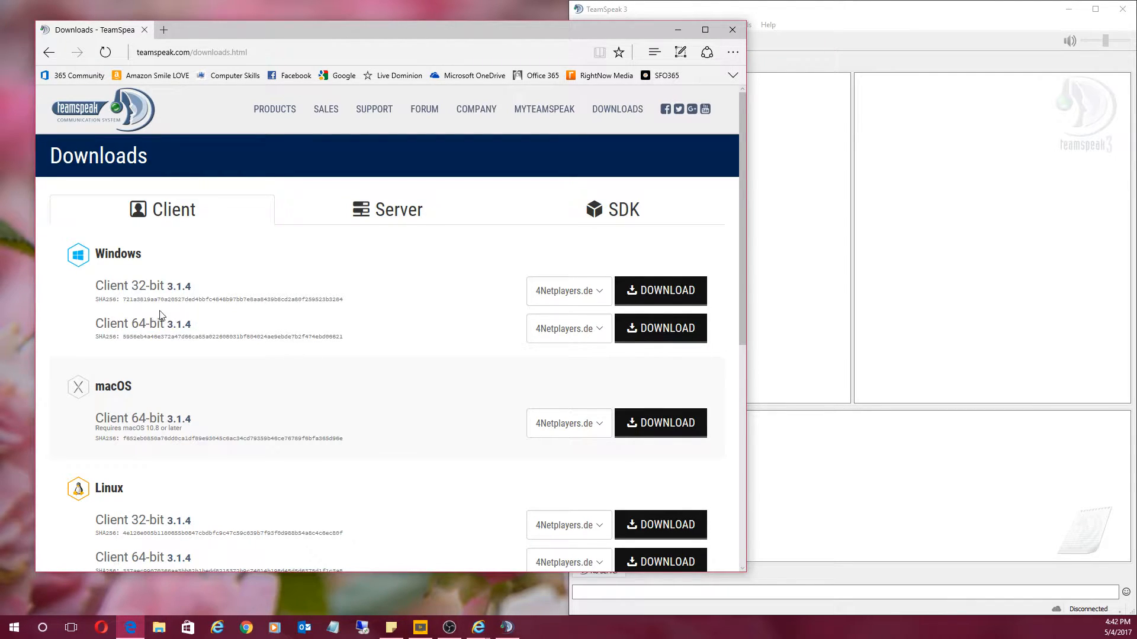
left_click_drag(201, 288, 102, 286)
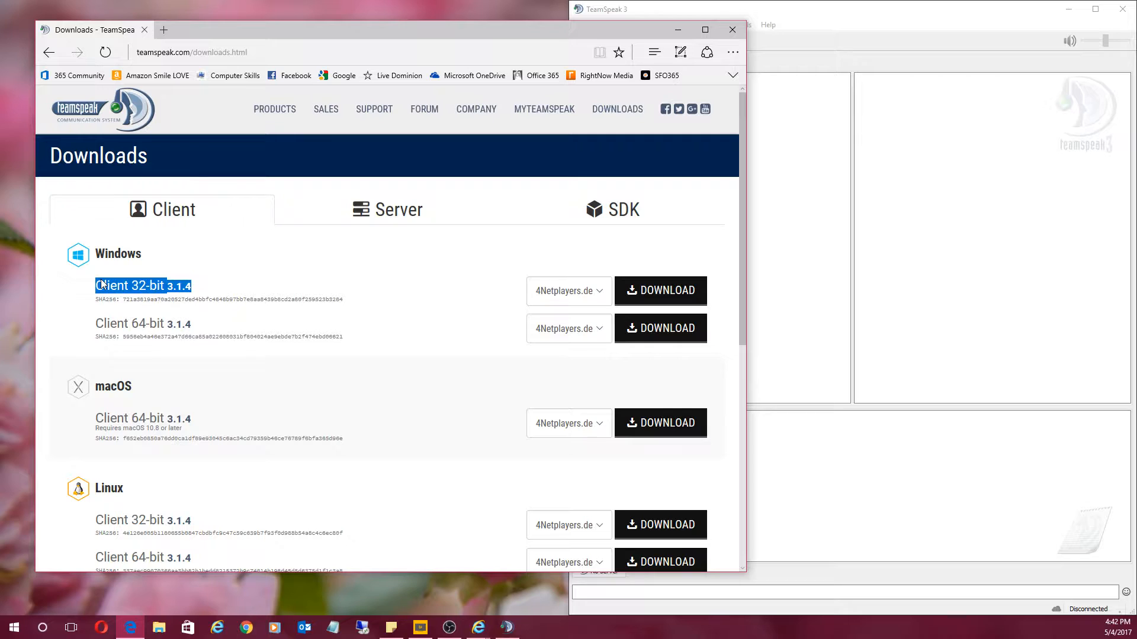
left_click(270, 325)
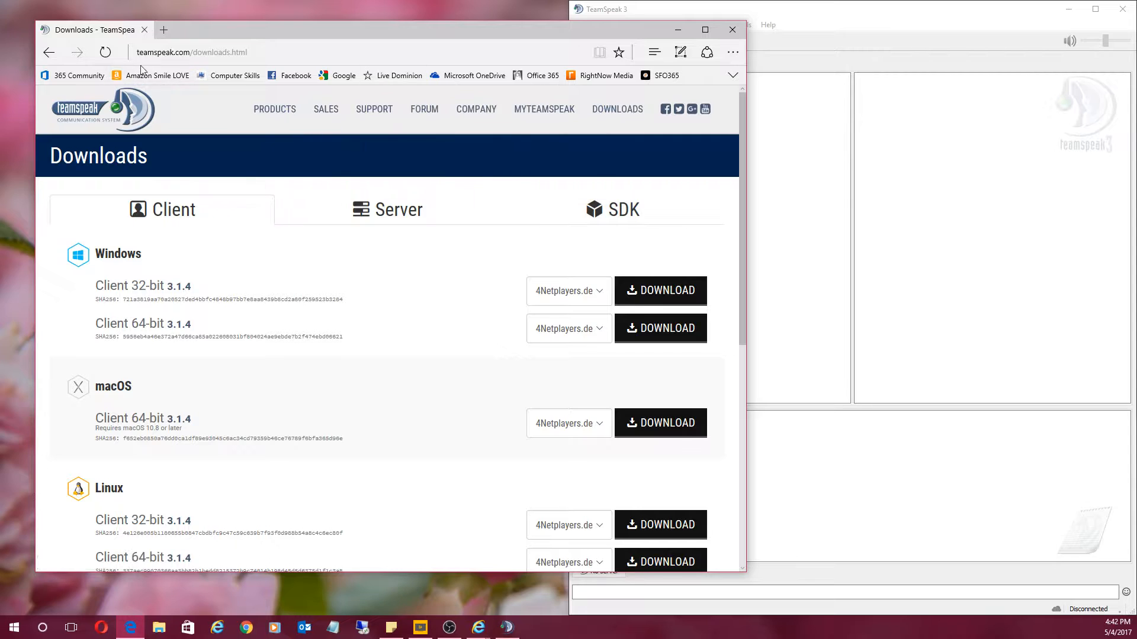
left_click_drag(729, 13, 423, 9)
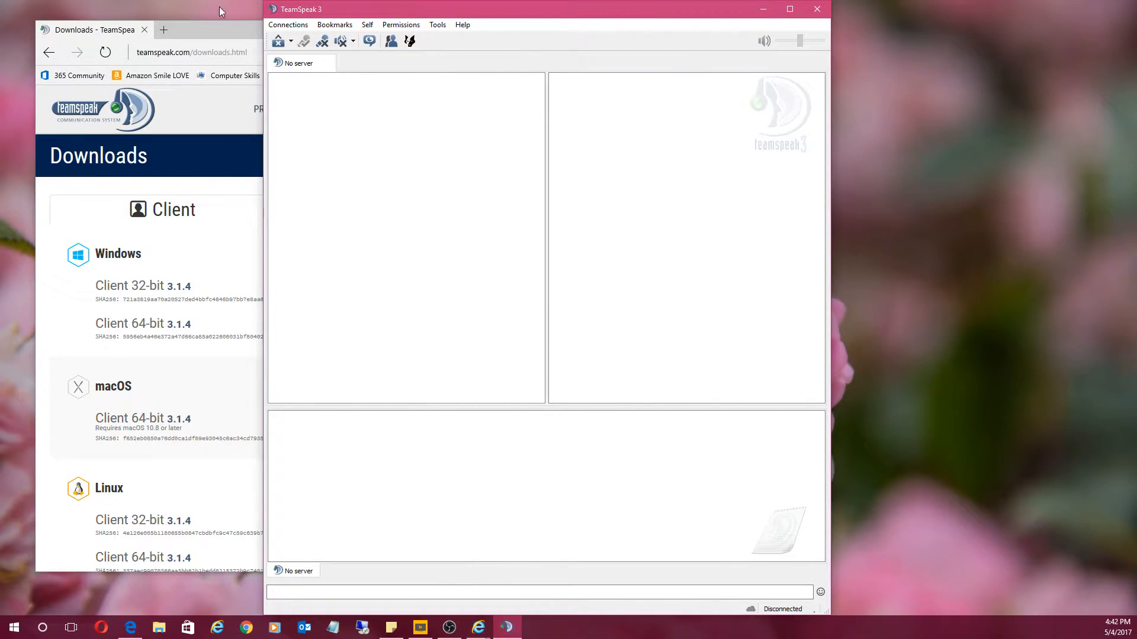
left_click(198, 28)
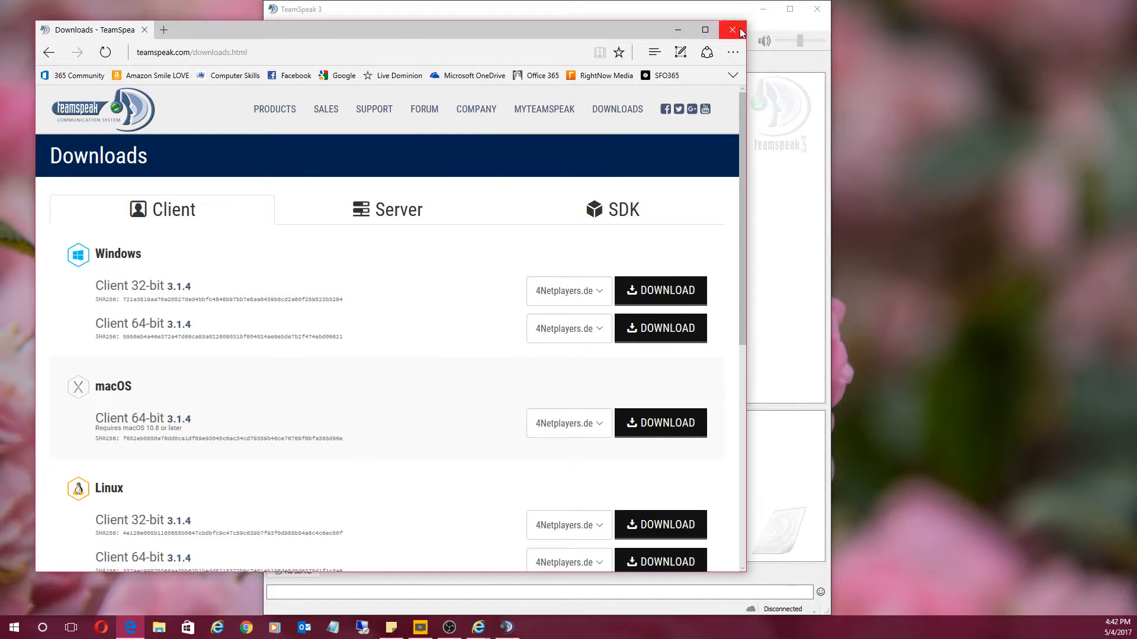
Close Edge and open Tools > Options in TeamSpeak 3
left_click(733, 28)
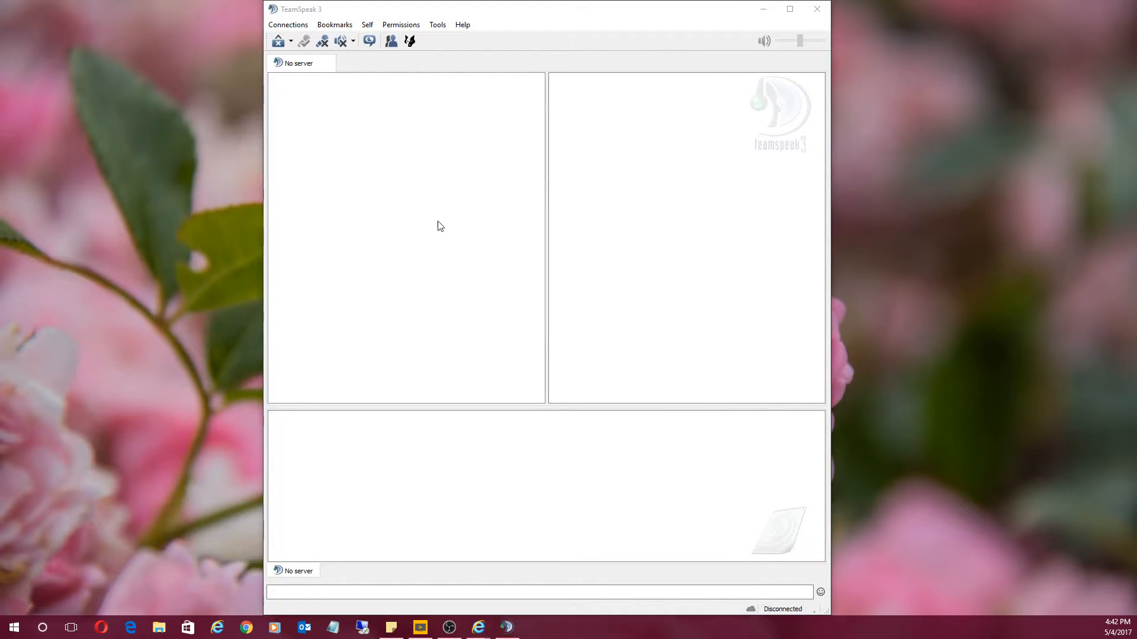
left_click(460, 15)
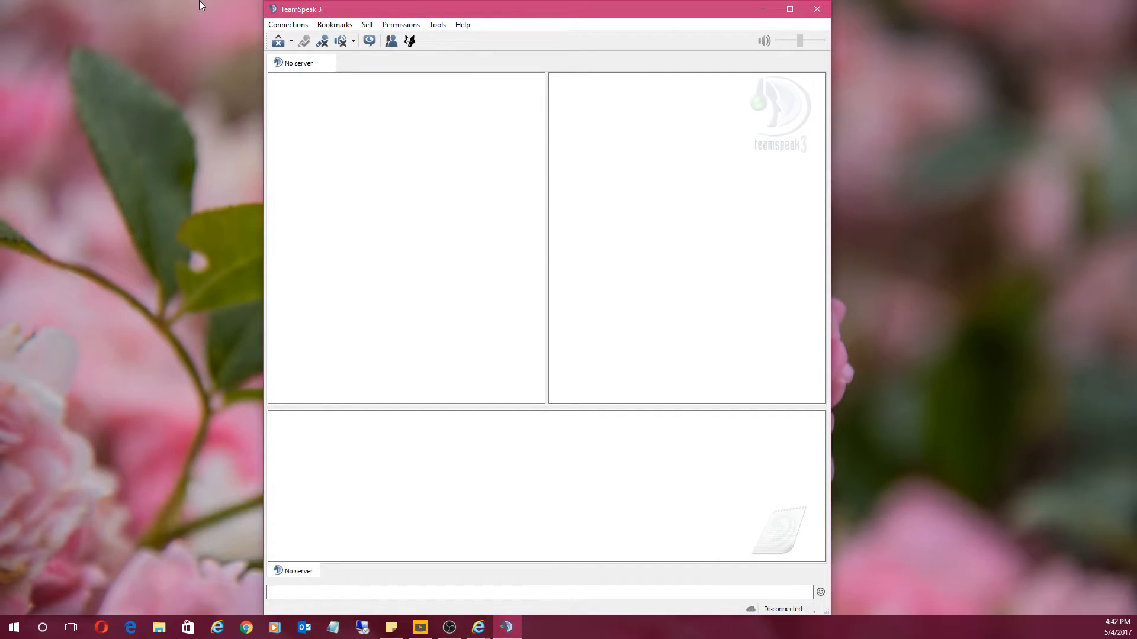
left_click(442, 29)
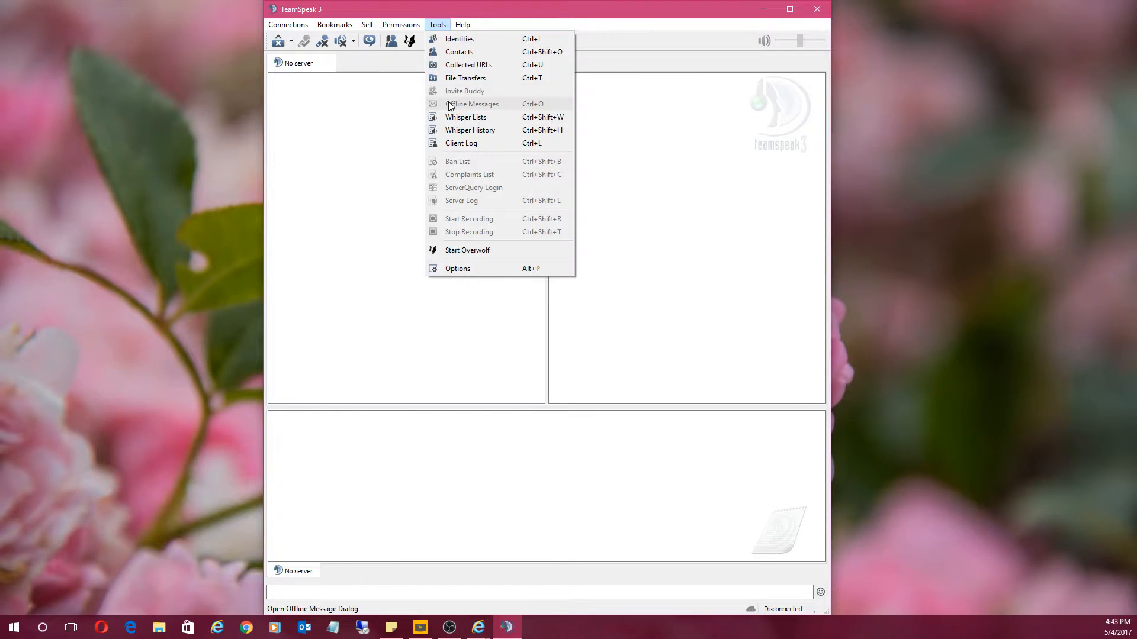
left_click(456, 269)
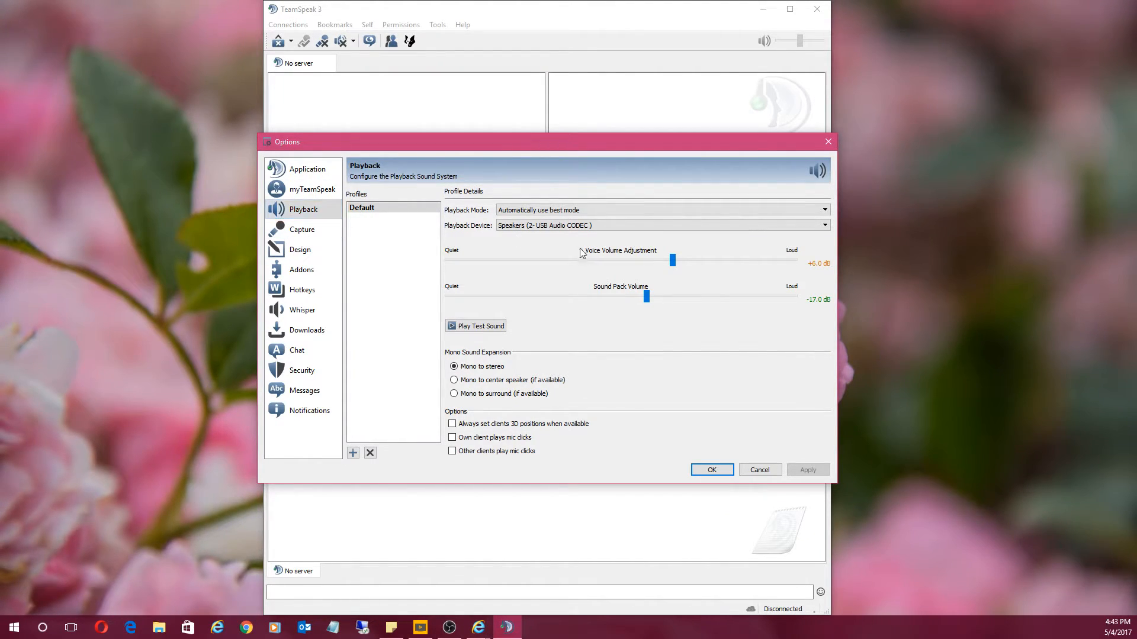
Leave the Playback Device on Speakers (2- USB Audio CODEC) and play the test sound
left_click(522, 230)
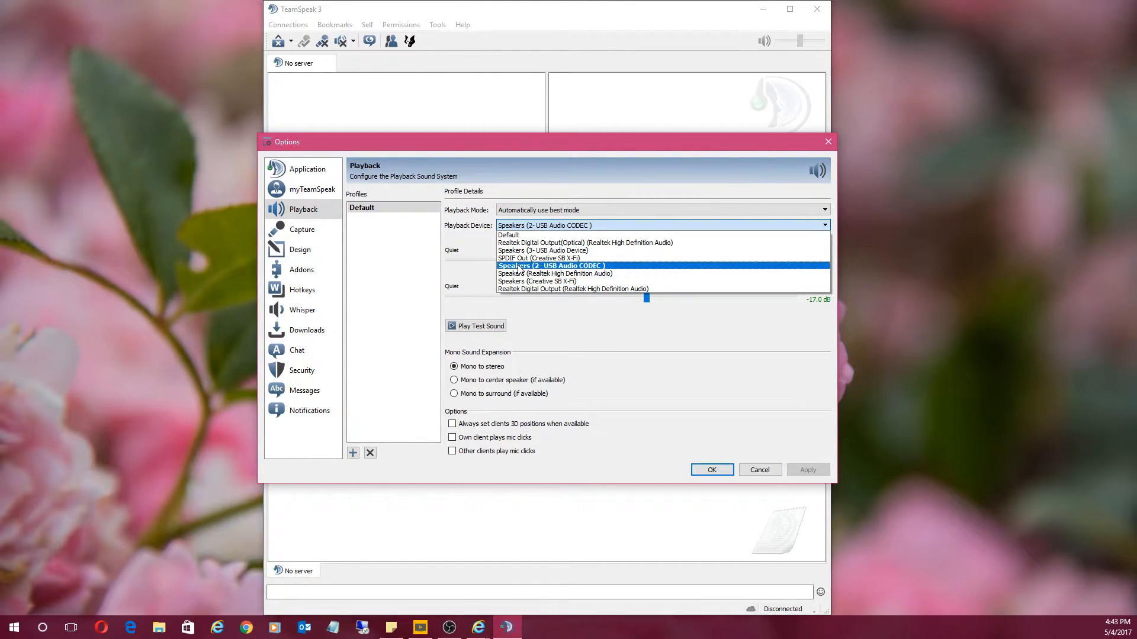
left_click(570, 185)
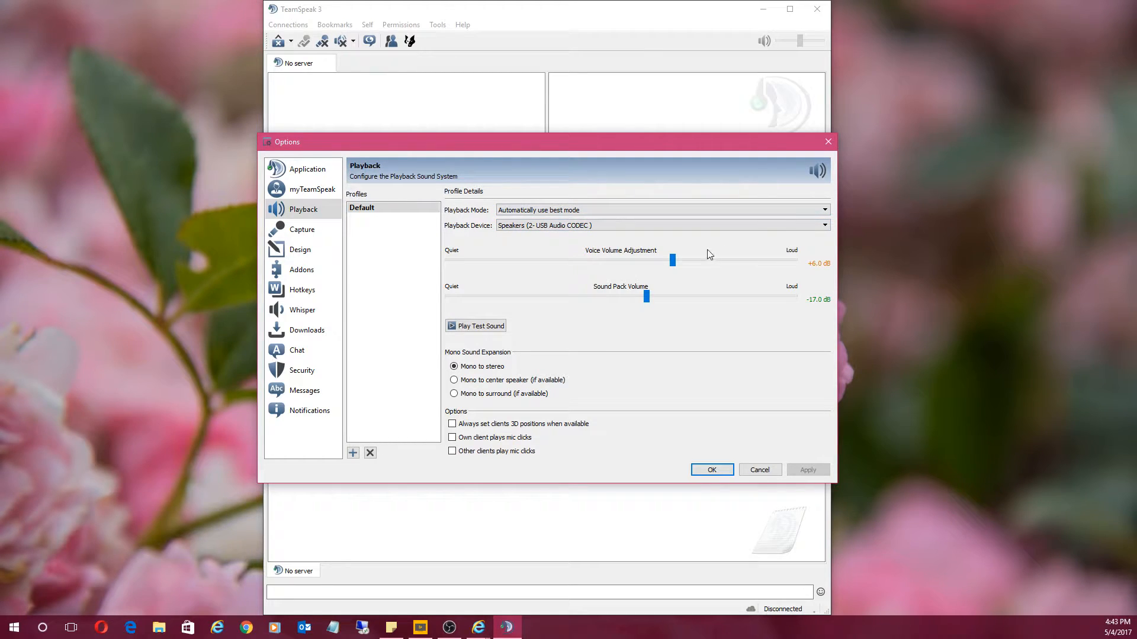
left_click(499, 326)
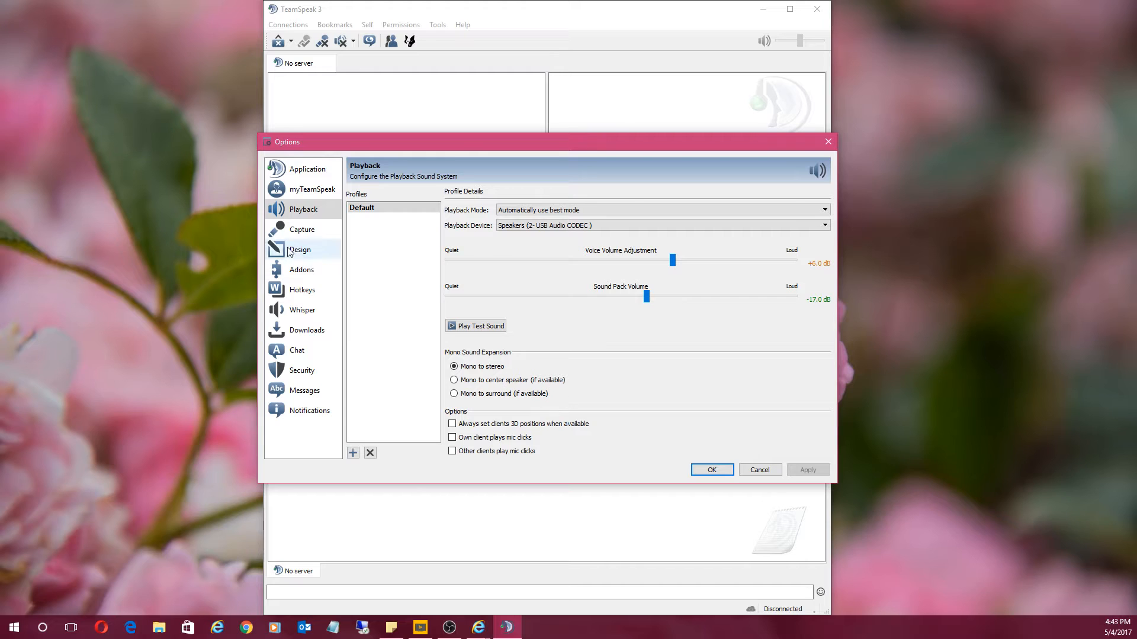
Switch to the Capture page and begin the Voice Activation Detection level test
left_click(299, 230)
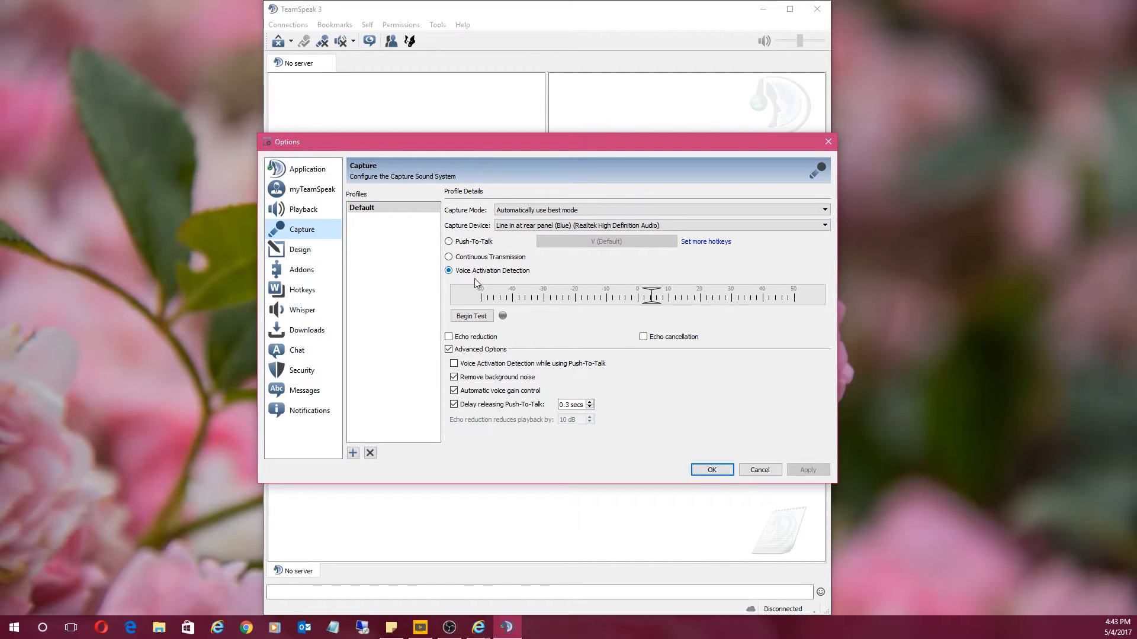
mouse_move(504, 277)
left_click(472, 318)
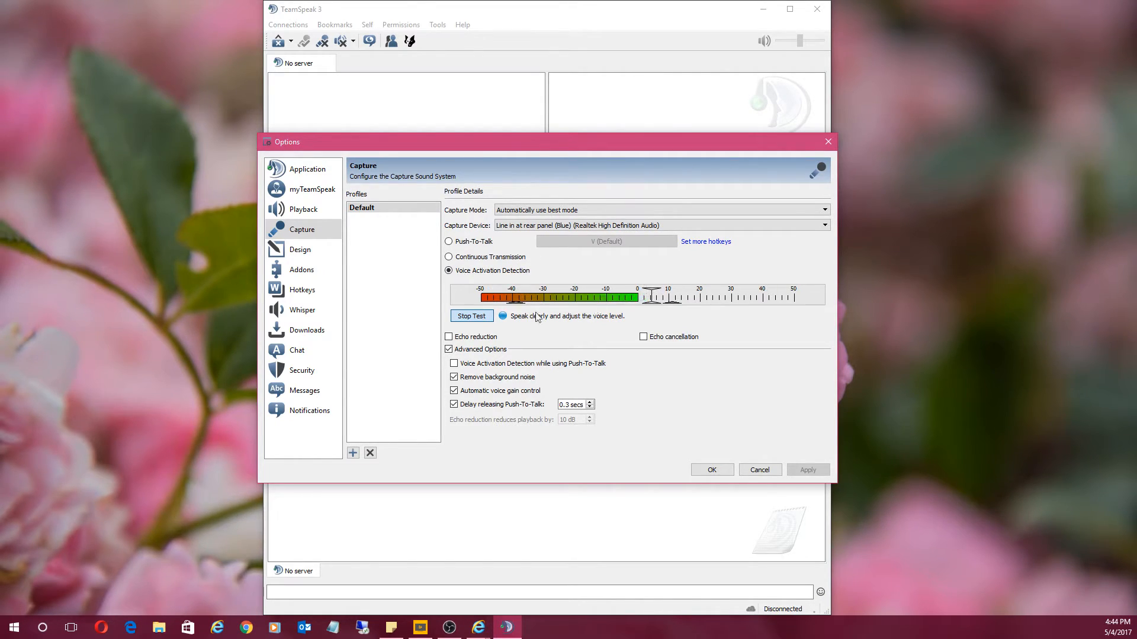
Stop the test, keep Line in at rear panel (Blue) as capture device, leaving Echo cancellation unticked
left_click(472, 316)
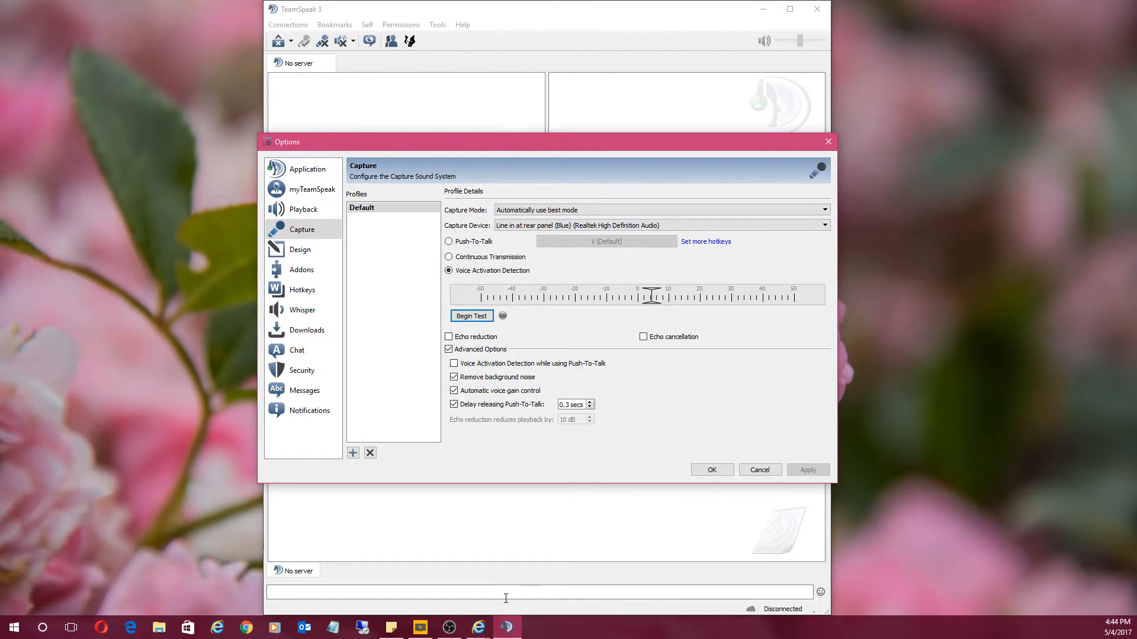
left_click(545, 226)
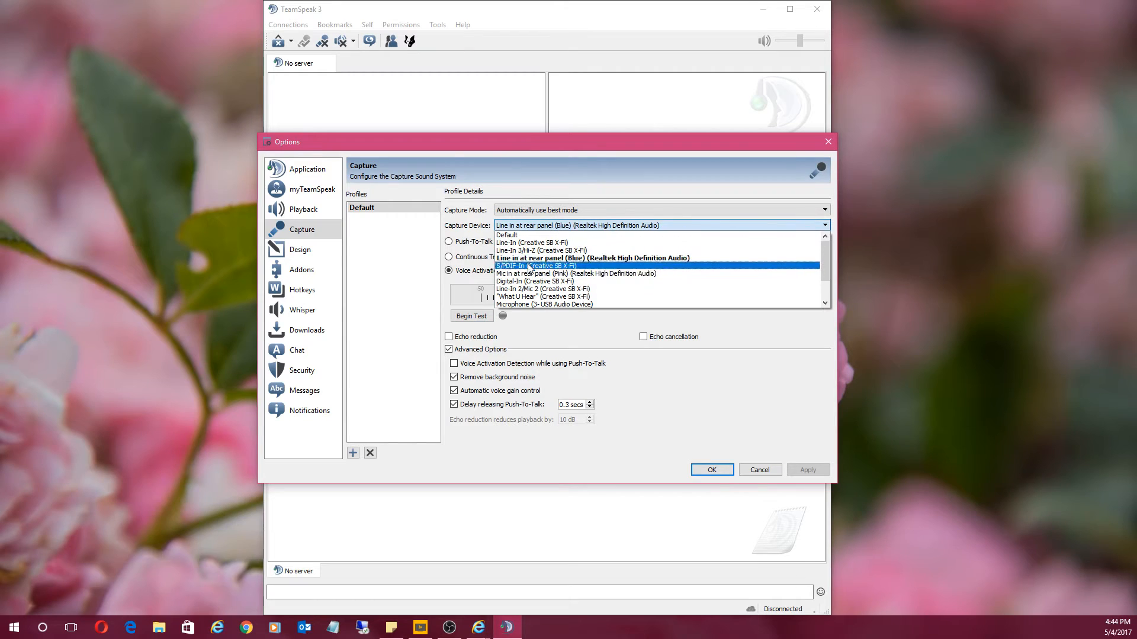
left_click(585, 466)
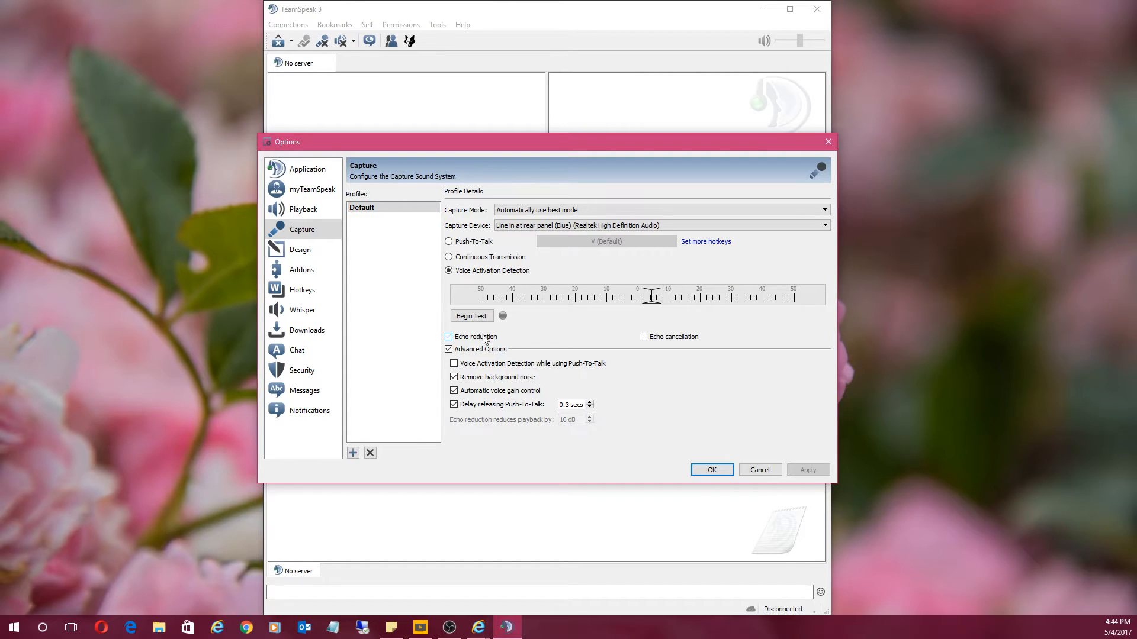
left_click(672, 337)
left_click(679, 338)
Close Options with OK, then open Bookmarks > Manage Bookmarks
left_click(303, 208)
left_click(302, 229)
left_click(726, 471)
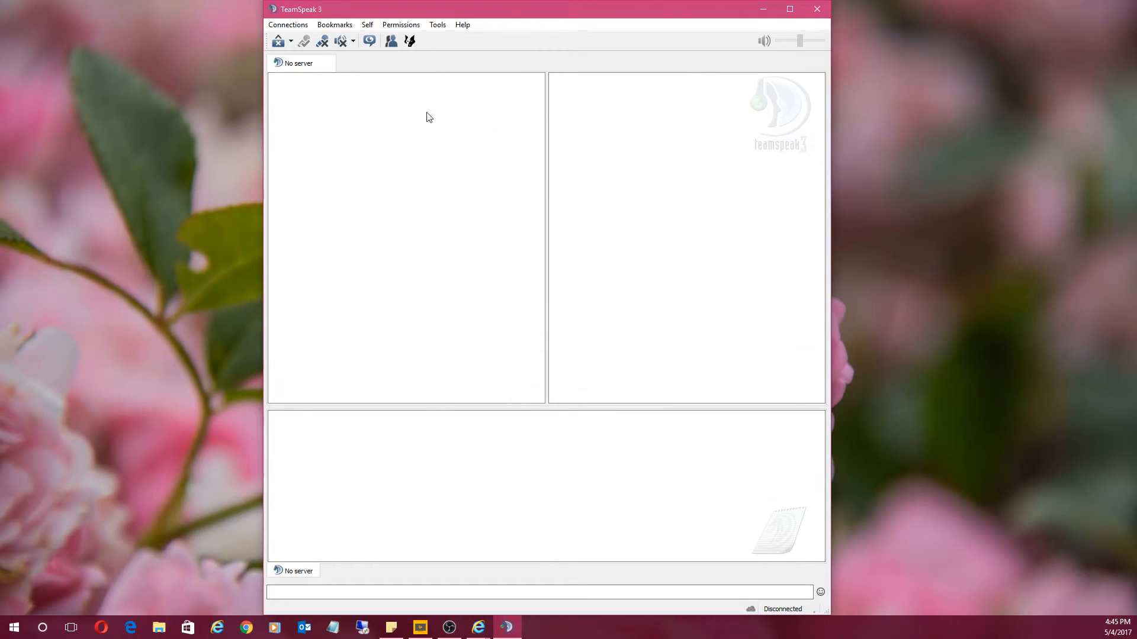
left_click(335, 25)
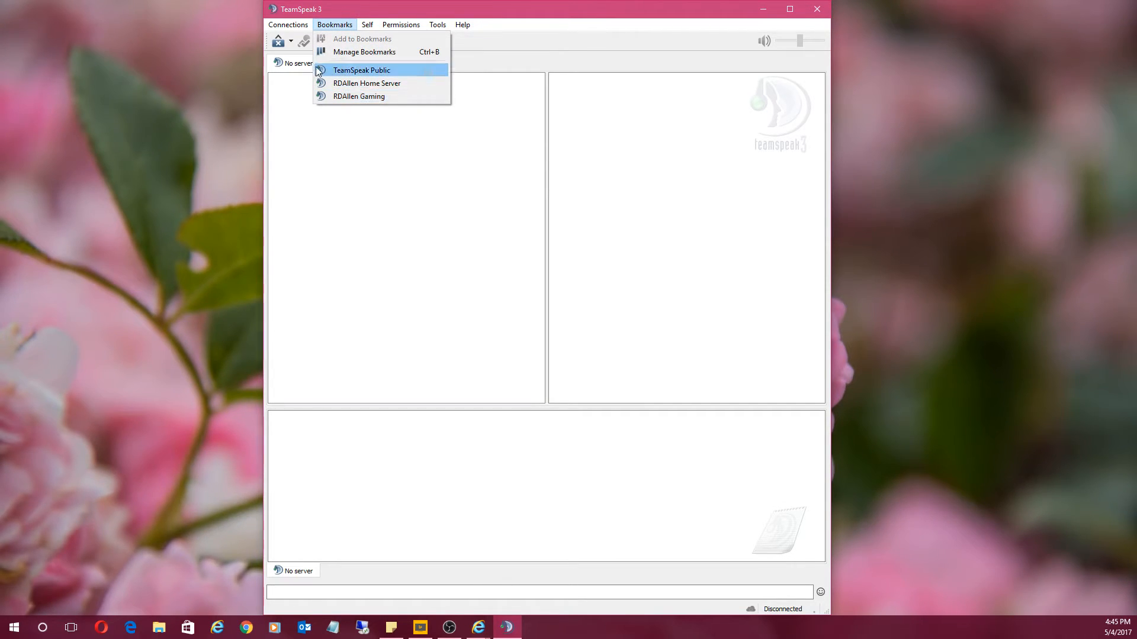
left_click(343, 52)
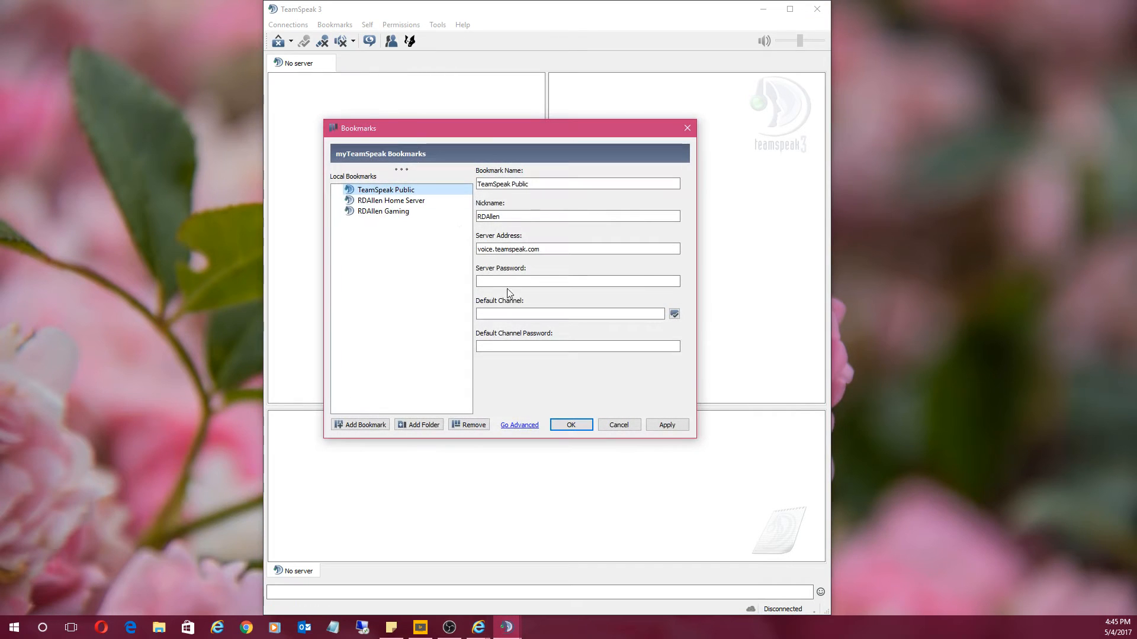
Add a bookmark, replacing 'New Server' with the user's server name, keeping the existing nickname
left_click(376, 428)
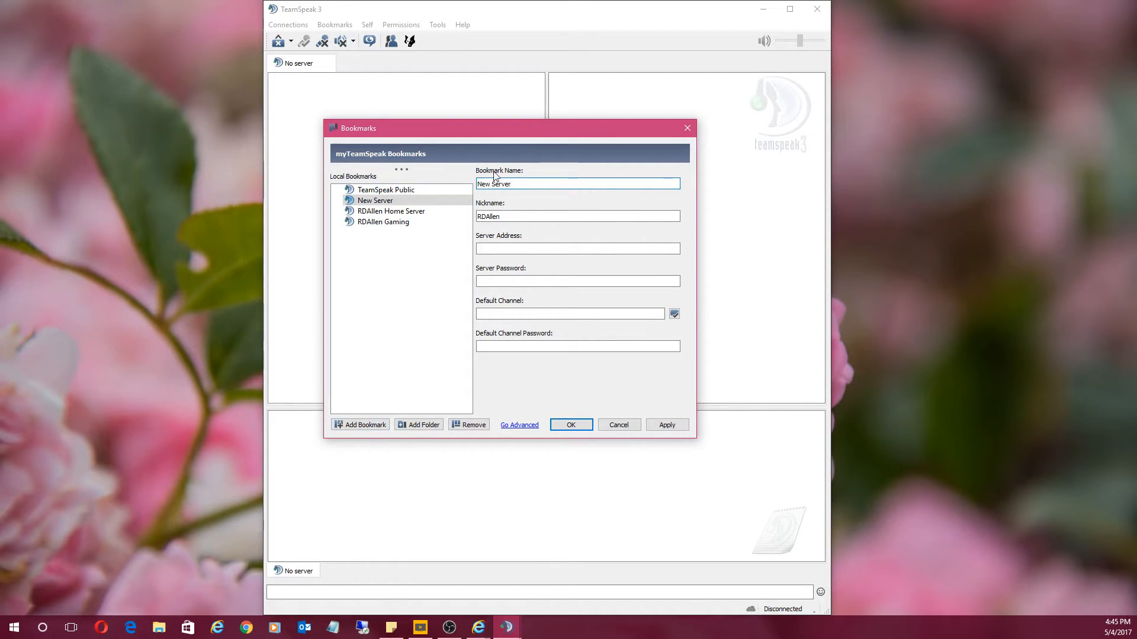
left_click_drag(535, 183, 412, 185)
type("RDAllen's Server")
key("Tab")
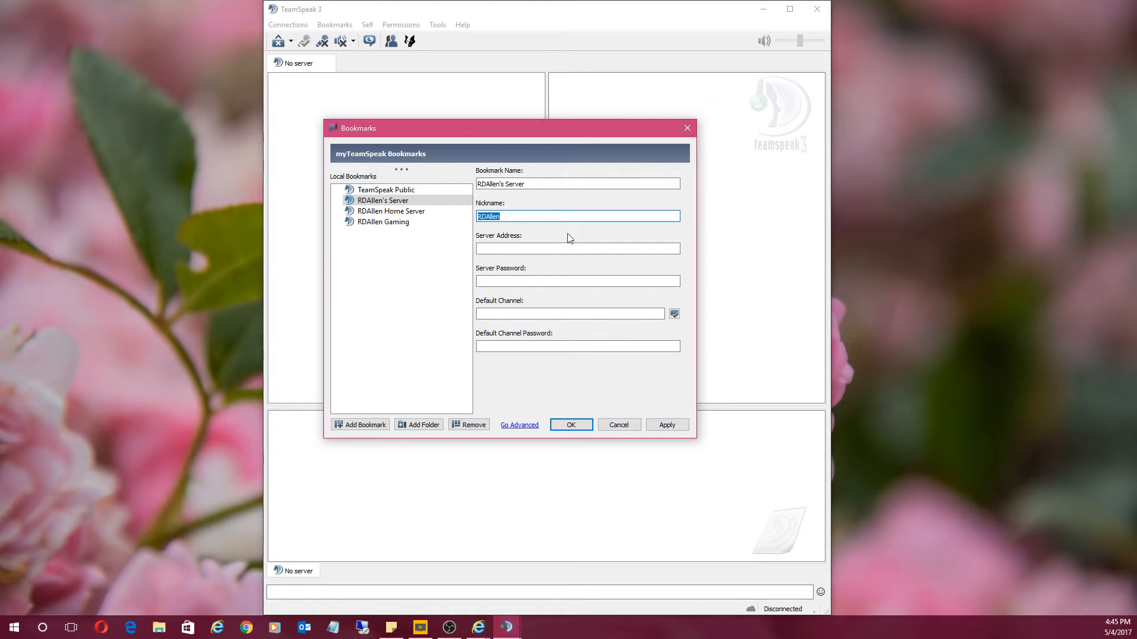
left_click(489, 247)
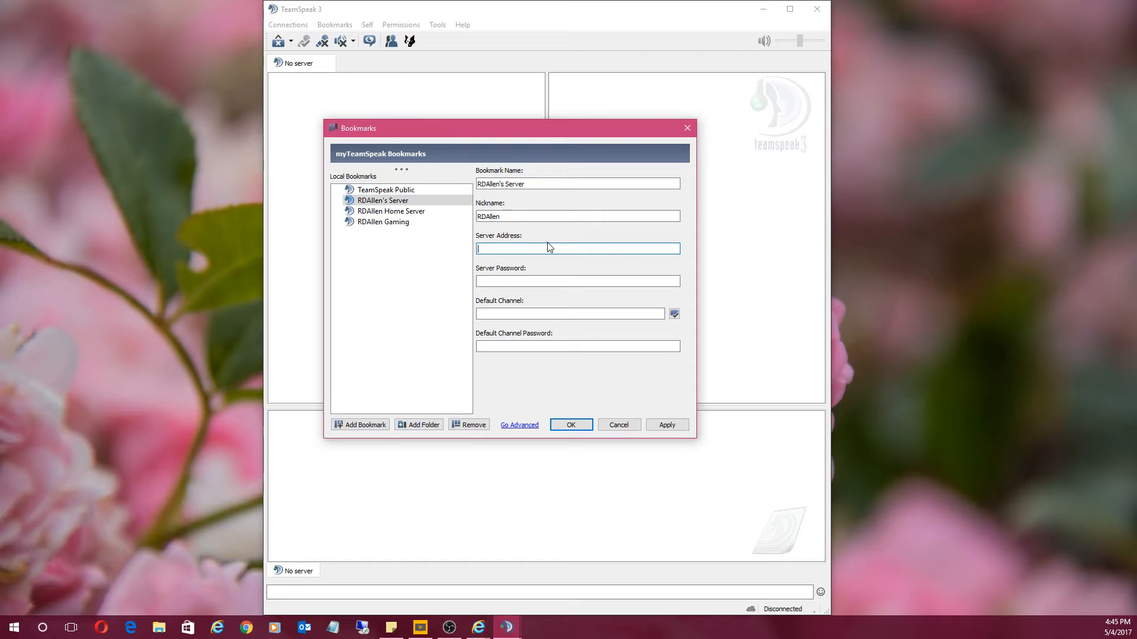
Enter the bookmark's verygames.net server address and the server password
type("rdallen.verygames")
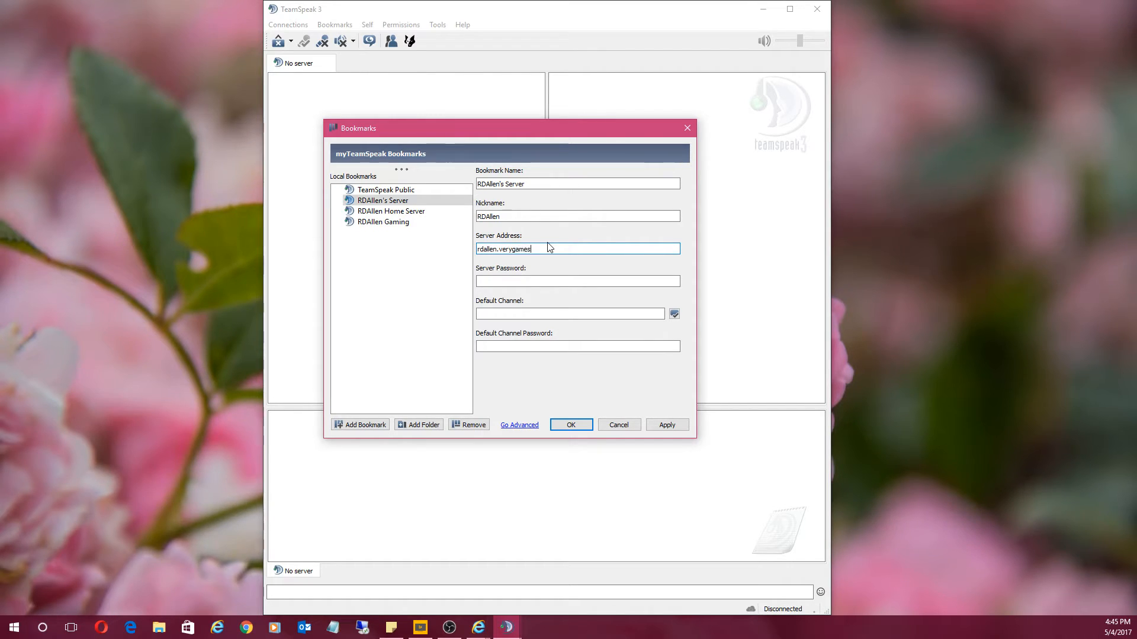
type(".net")
left_click(489, 279)
type("p••••••")
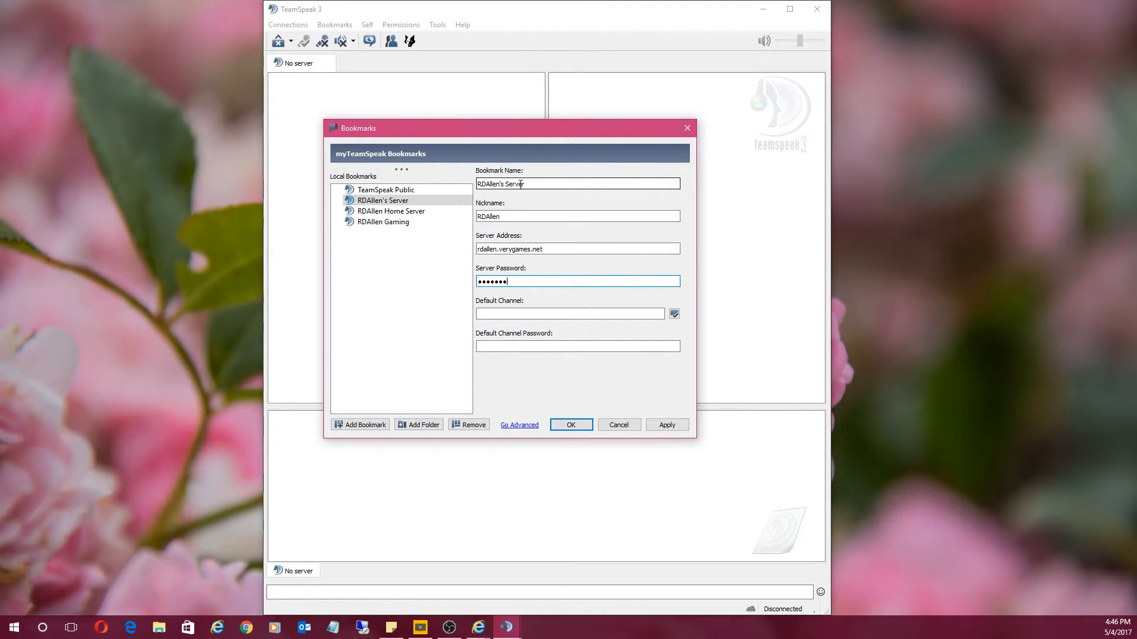
double_click(504, 216)
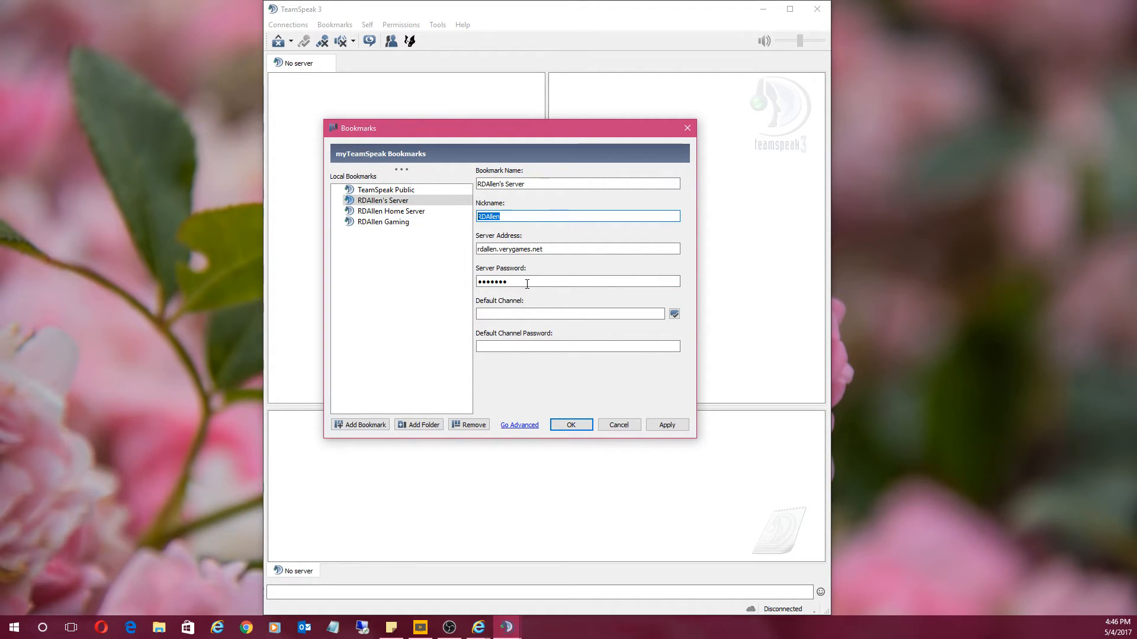
left_click(503, 251)
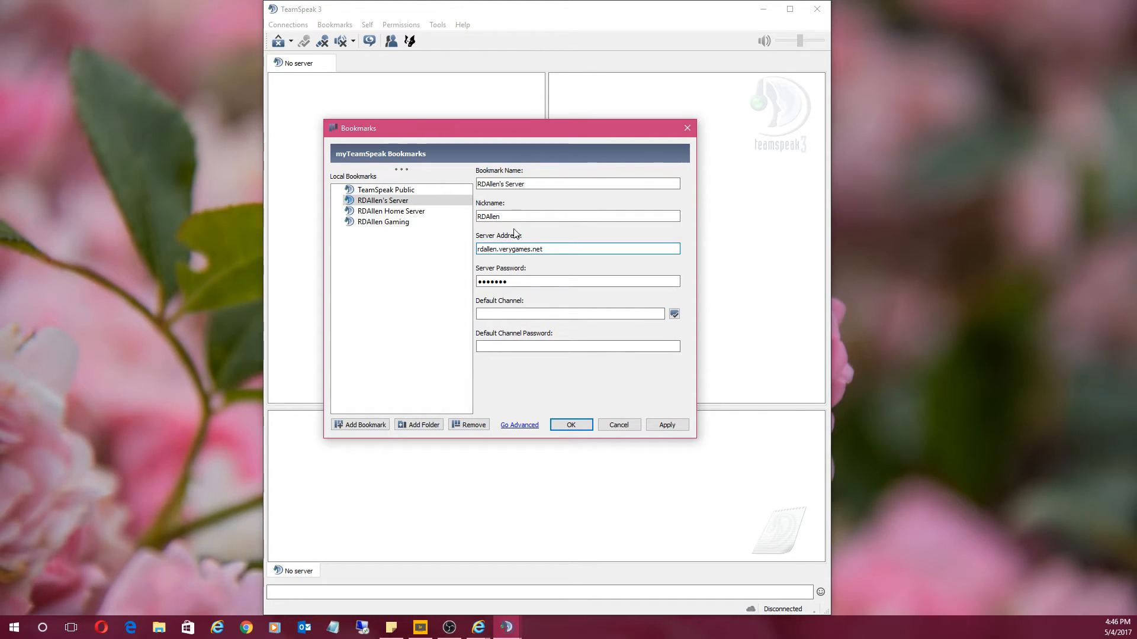
left_click_drag(539, 248, 462, 253)
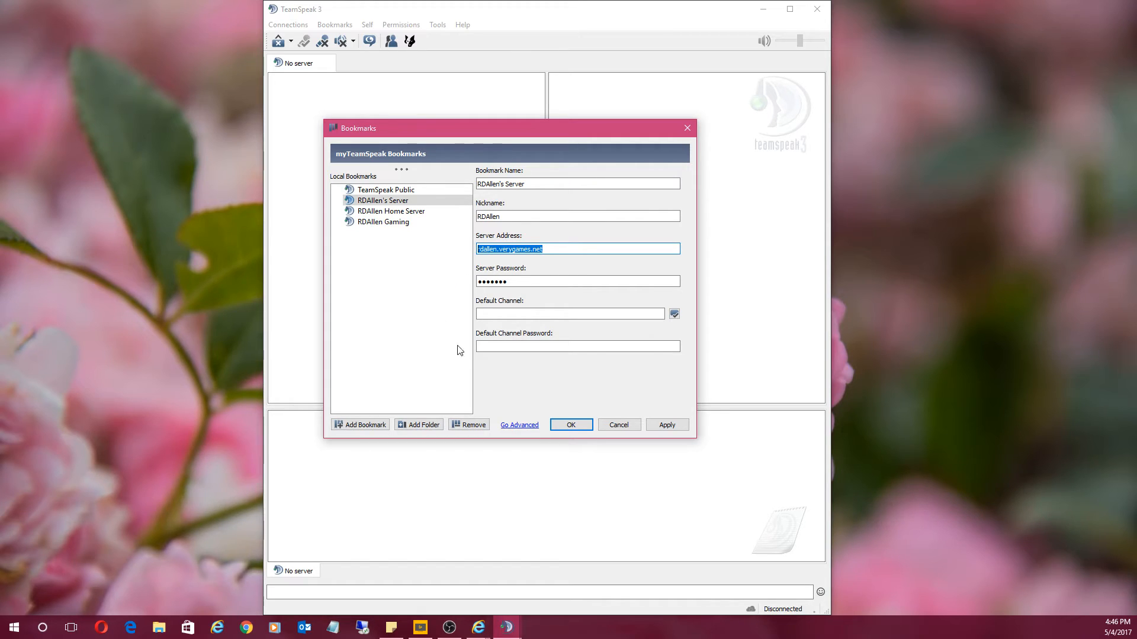
key("Tab")
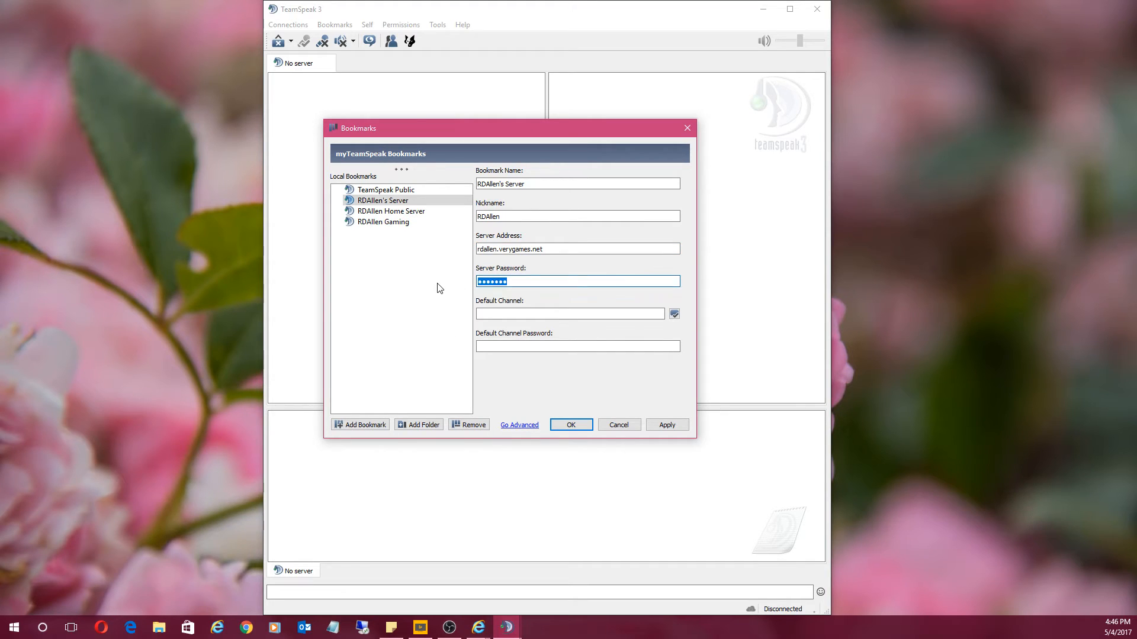
Clear the Default Channel field so it stays empty, and save the bookmark with OK
left_click(517, 312)
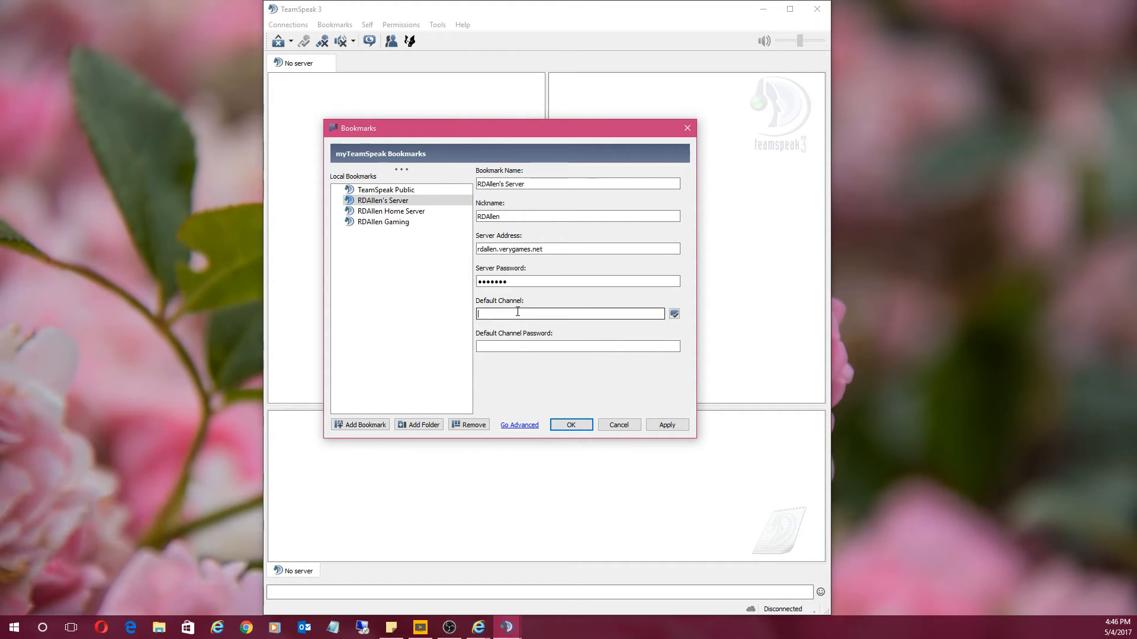
type("rdallen")
double_click(483, 314)
key("BackSpace")
left_click(511, 282)
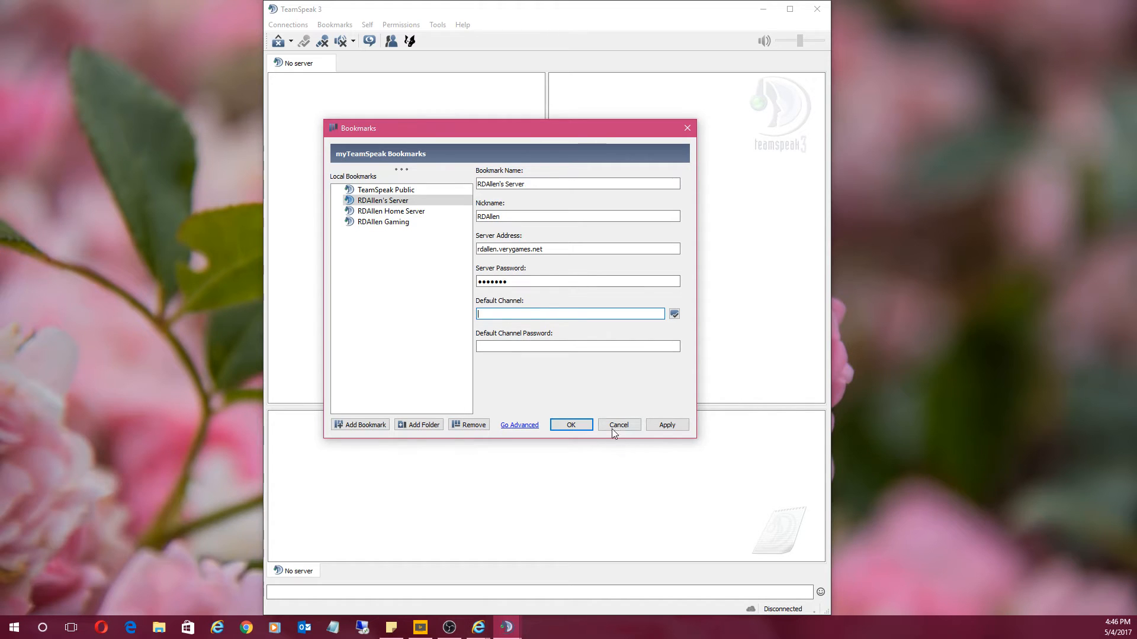
left_click(571, 425)
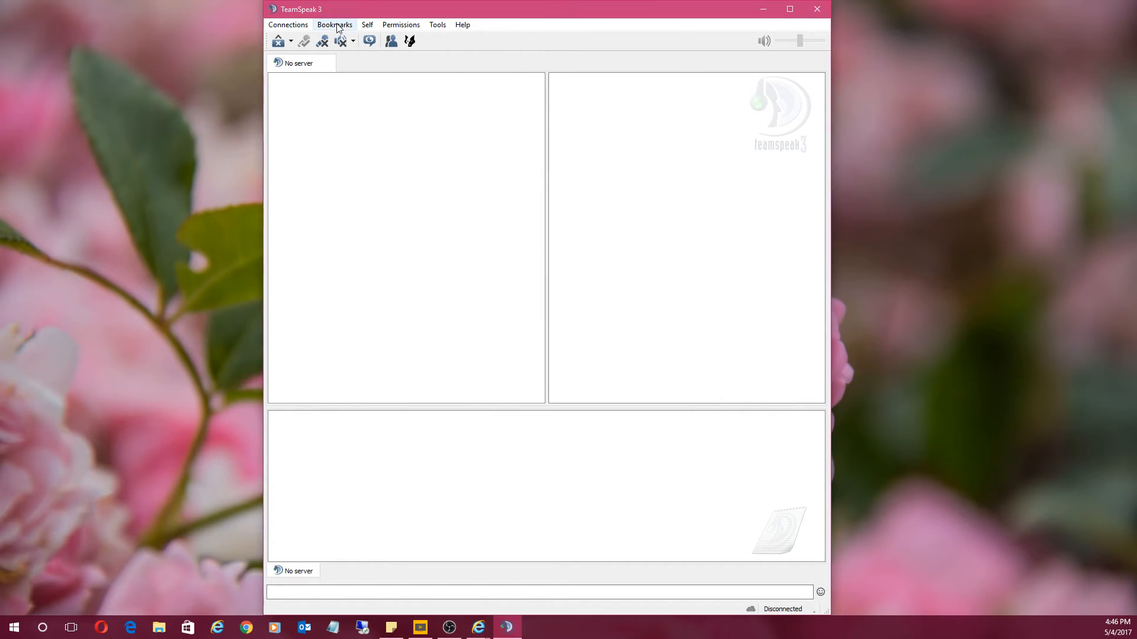
Connect to the newly added server via the Bookmarks menu entry
left_click(335, 24)
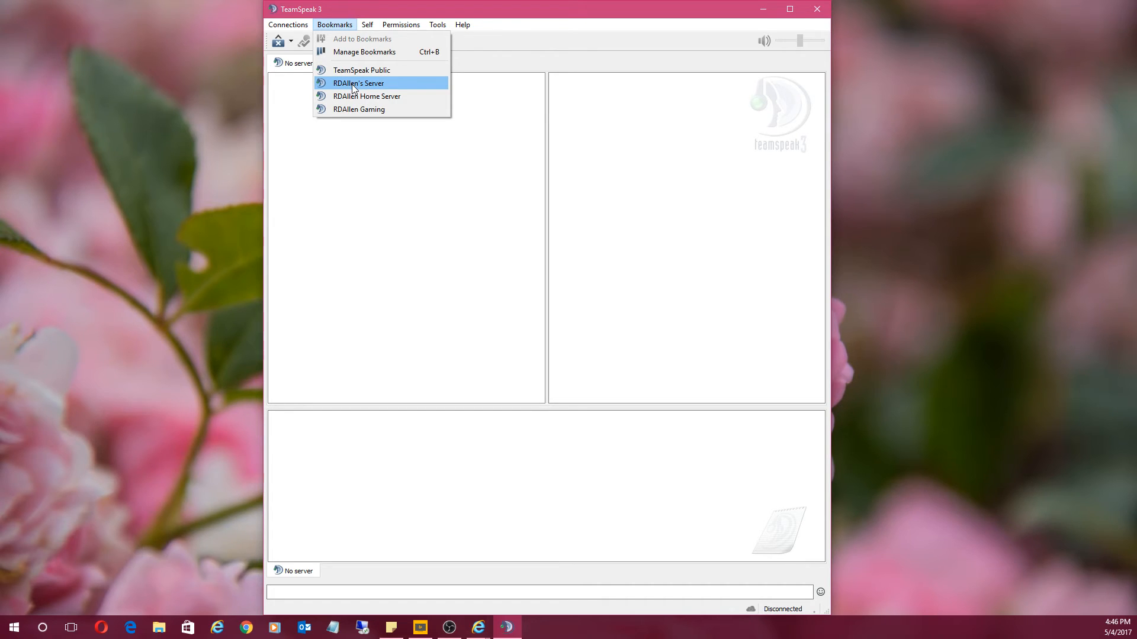
left_click(437, 12)
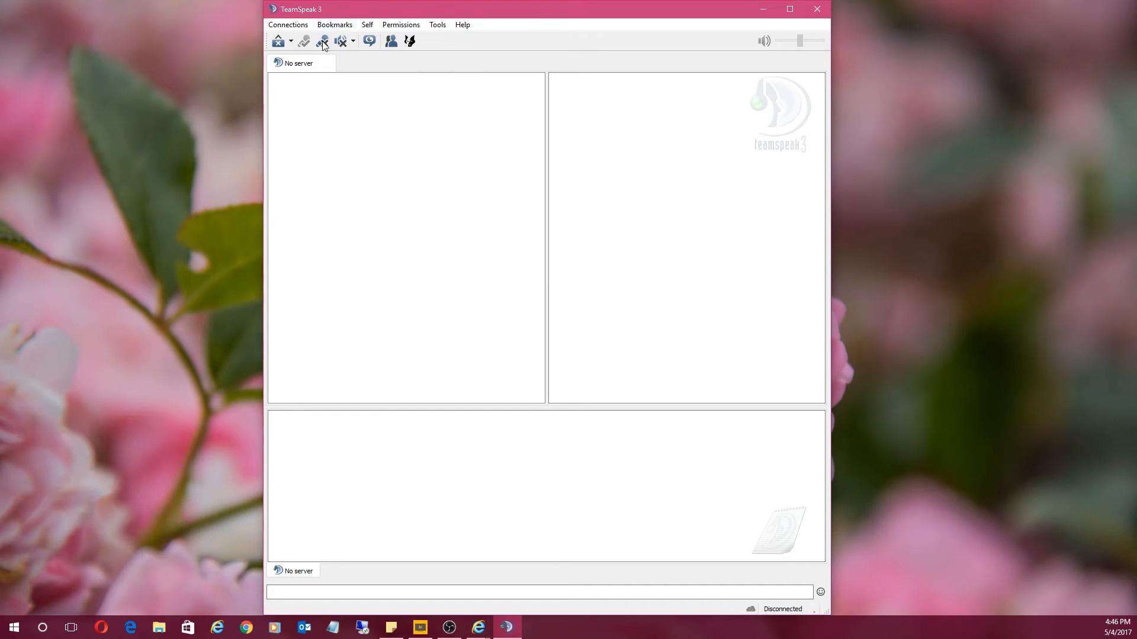
left_click(336, 25)
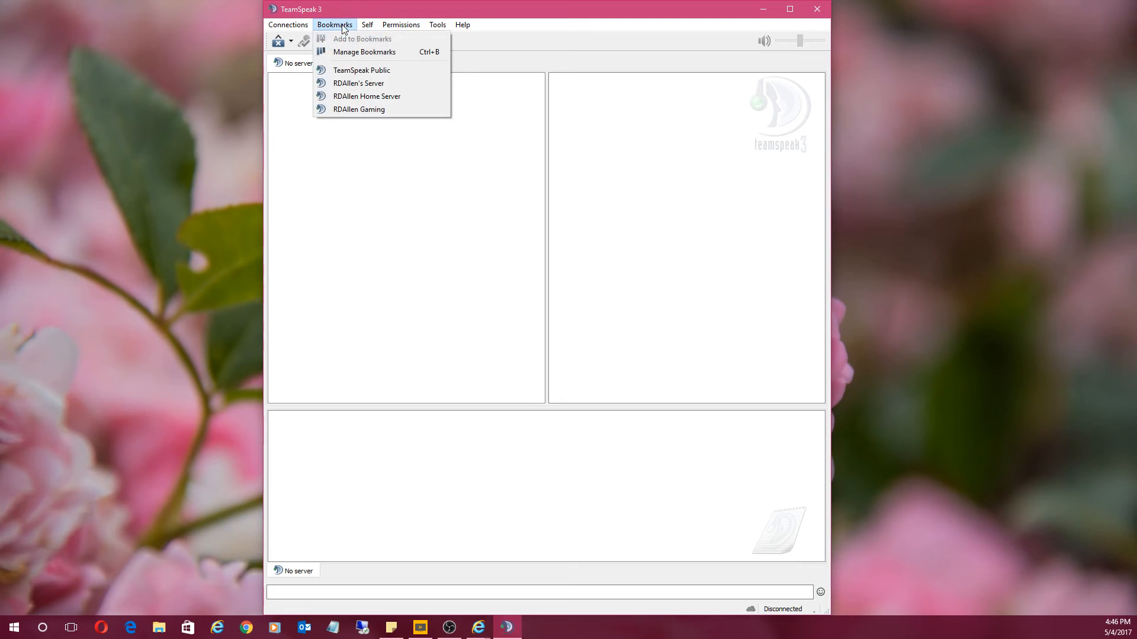
left_click(345, 83)
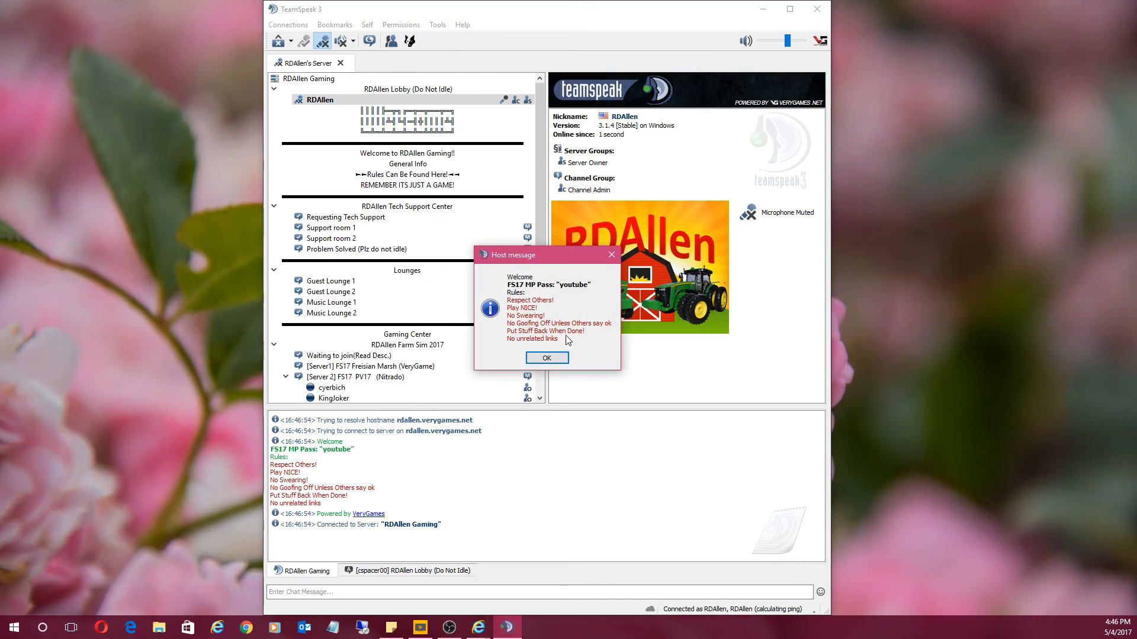
Dismiss the Host welcome message and scroll through the channel tree and back to the top
left_click(546, 357)
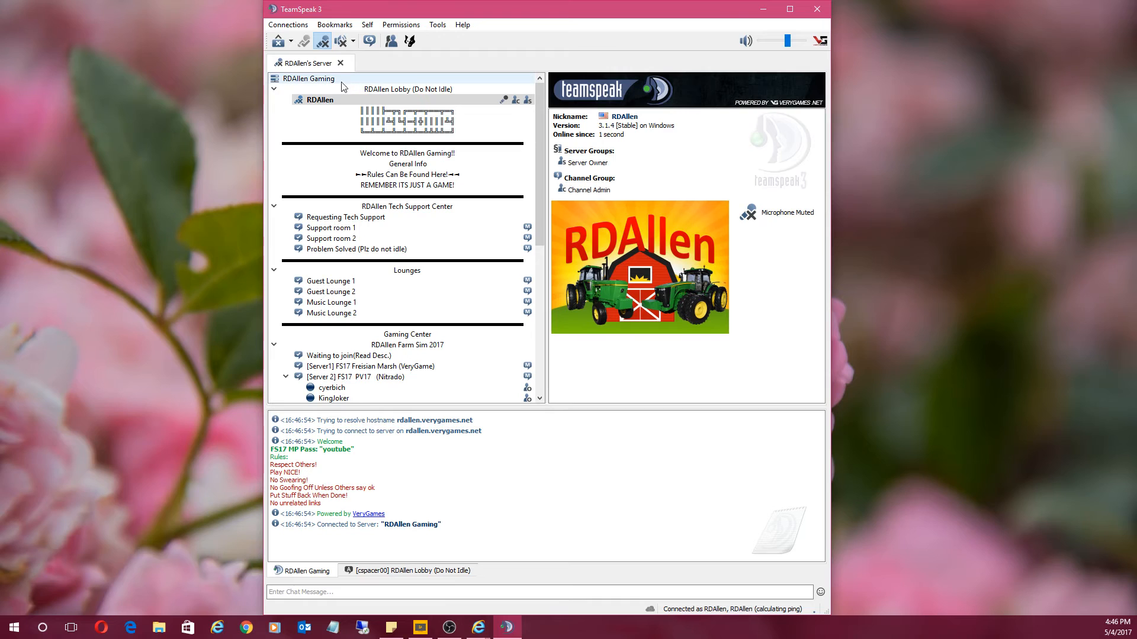
scroll(325, 132, "down", 5)
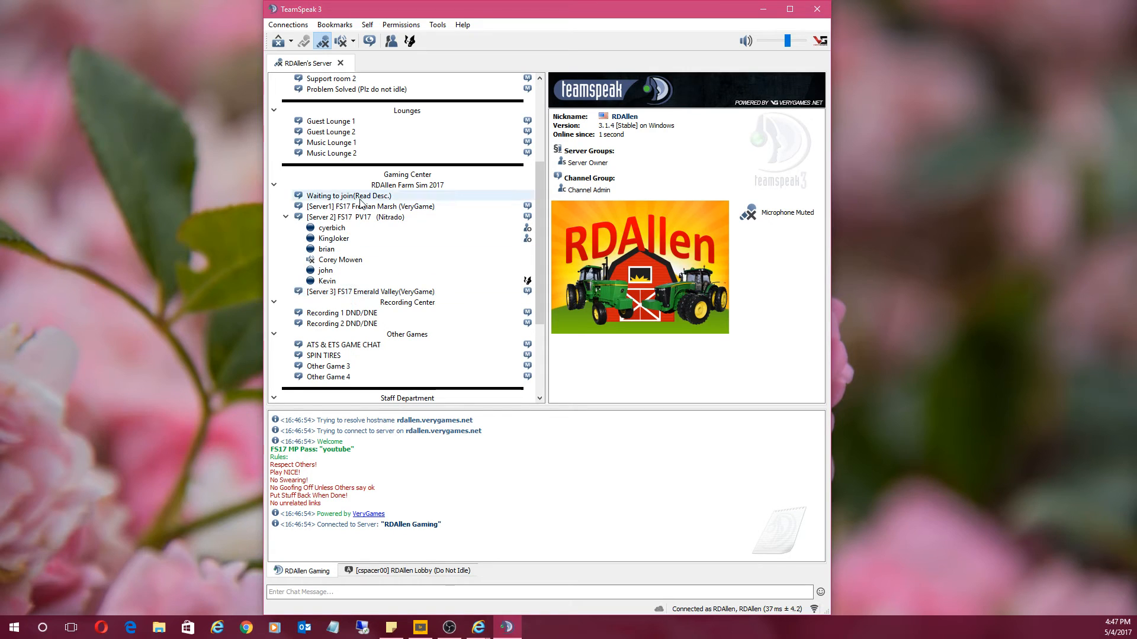
scroll(389, 272, "up", 5)
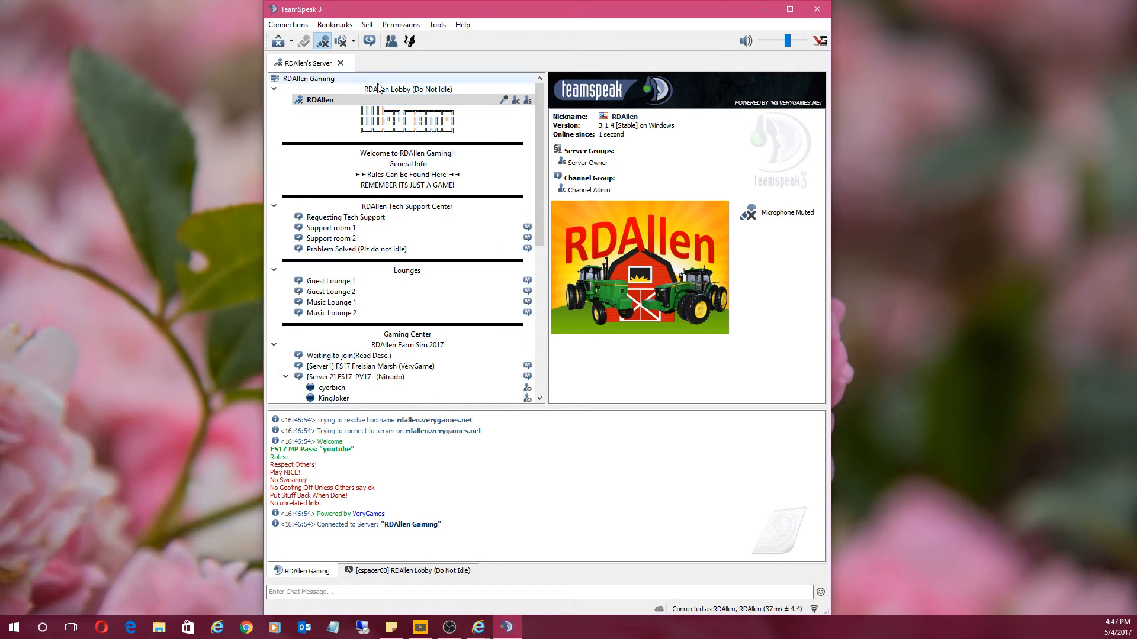
Display the 'Rules Can Be Found Here!' channel's rules, then scroll through the remaining channels down to Staff Department
left_click(398, 176)
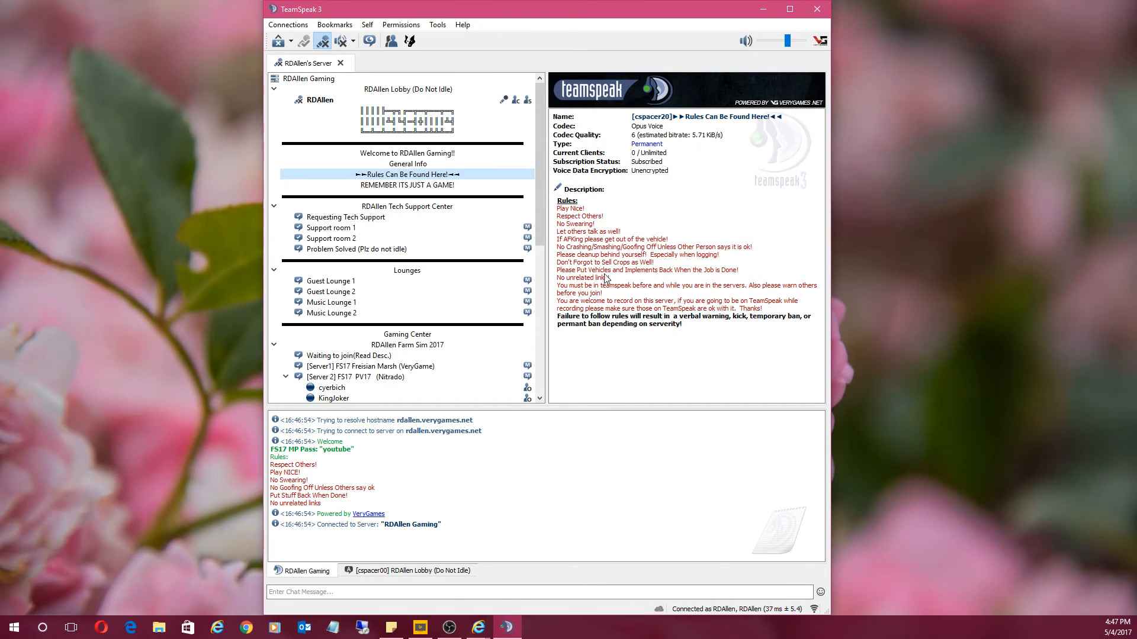
scroll(334, 199, "down", 4)
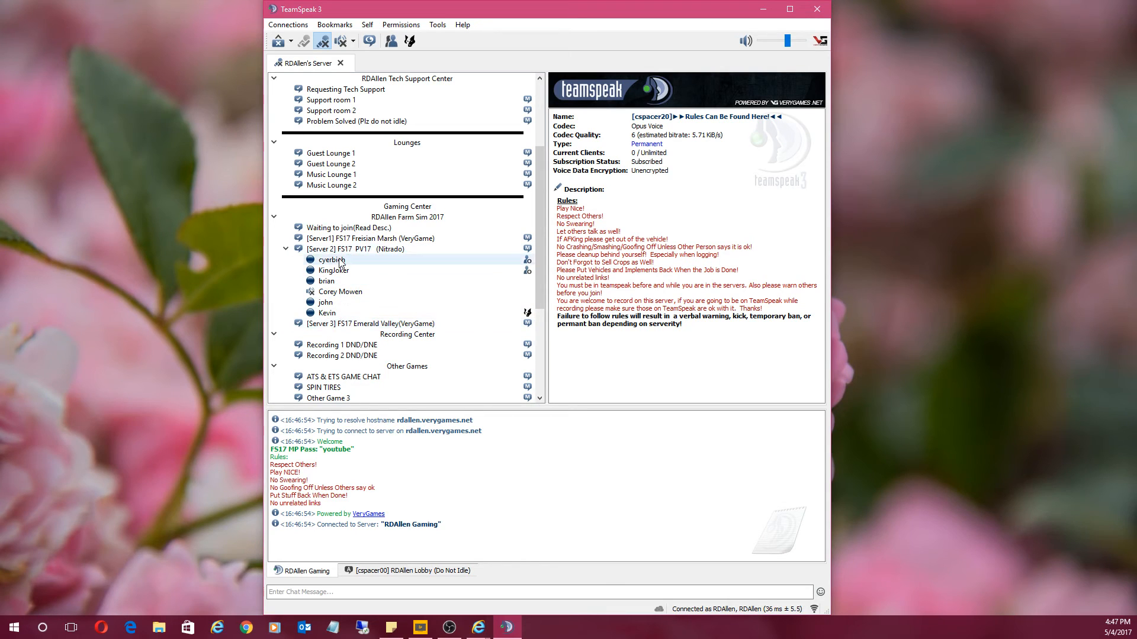
scroll(379, 320, "down", 4)
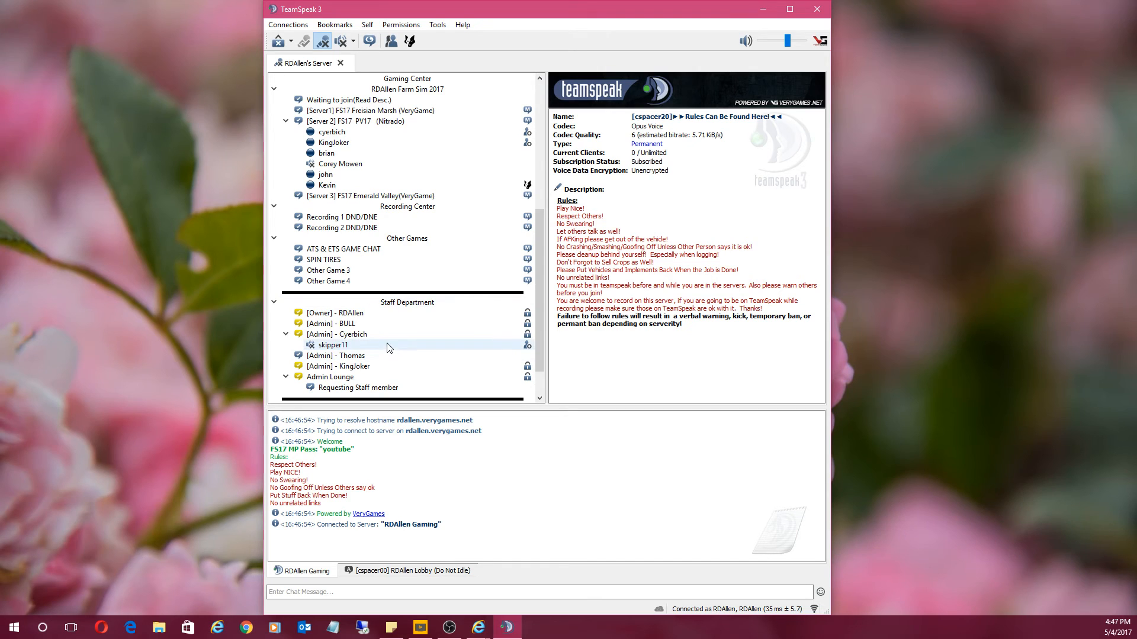
scroll(385, 346, "up", 5)
scroll(385, 346, "up", 3)
left_click(288, 25)
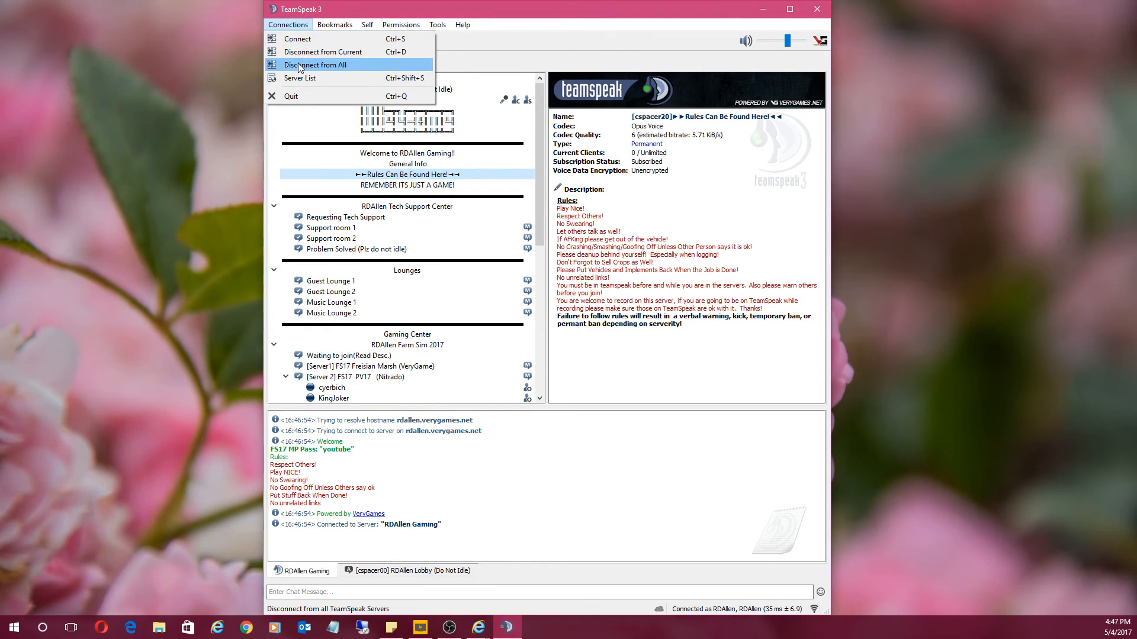
Disconnect from the current server so the chat log ends with 'Disconnected from server'
left_click(309, 53)
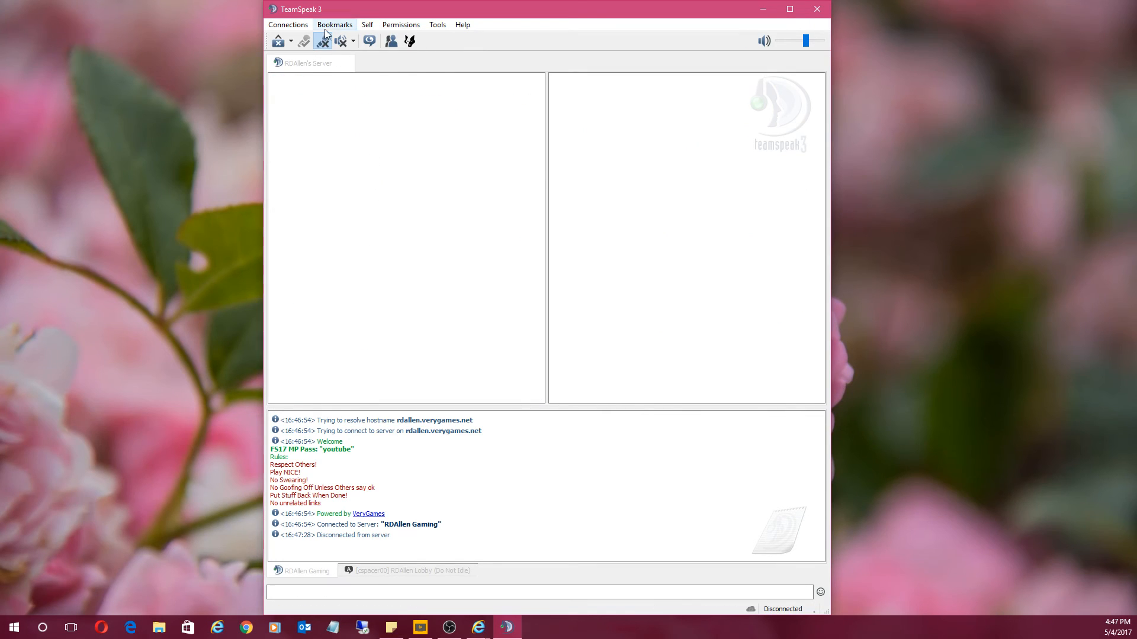